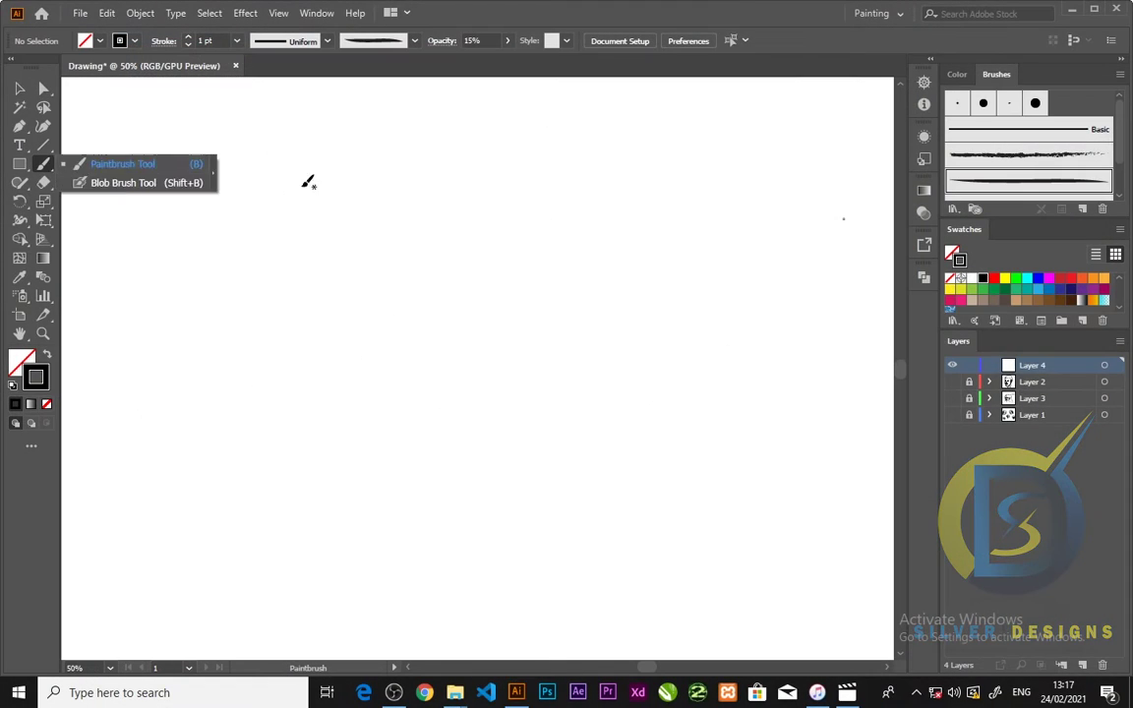
Step: Sketch a loose circle for the first head above the artboard's center, with a narrow side-plane oval at its right edge
key(ctrl+0)
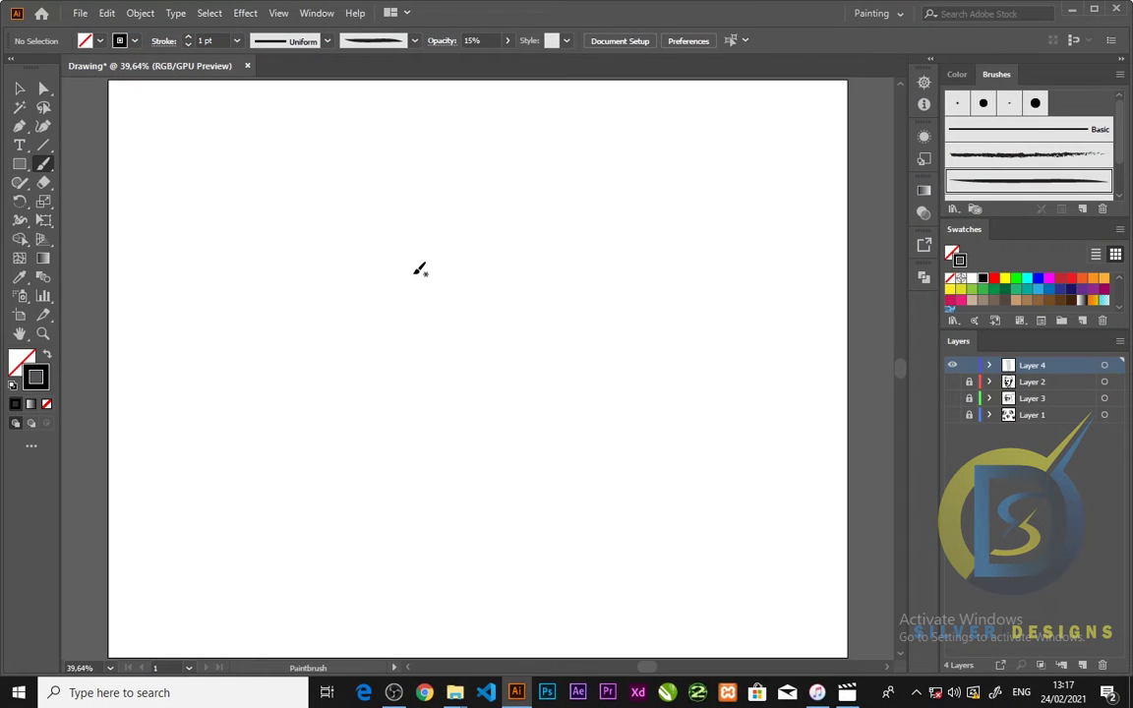
mouse_move(420, 269)
mouse_down()
mouse_move(405, 338)
mouse_move(495, 349)
mouse_move(494, 268)
mouse_move(434, 261)
mouse_move(399, 311)
mouse_up()
mouse_move(413, 268)
mouse_down()
mouse_move(445, 251)
mouse_move(462, 356)
mouse_move(411, 270)
mouse_up()
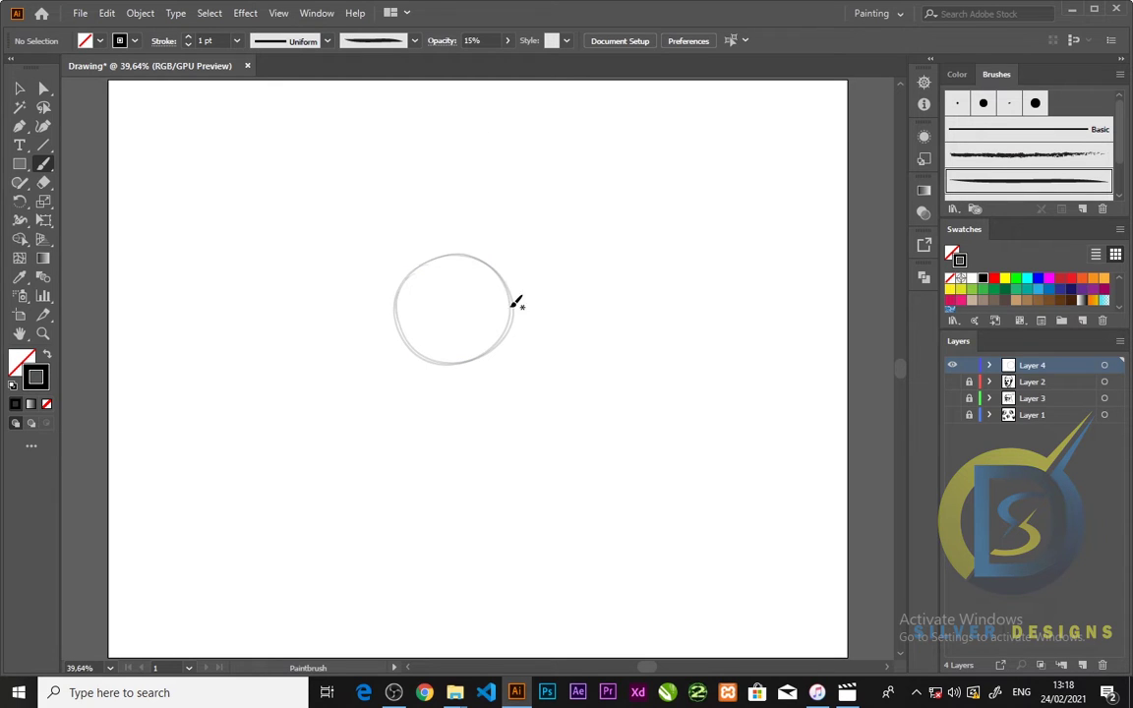
mouse_move(513, 304)
mouse_down()
mouse_move(483, 269)
mouse_move(510, 307)
mouse_move(489, 338)
mouse_move(473, 306)
mouse_move(497, 261)
mouse_up()
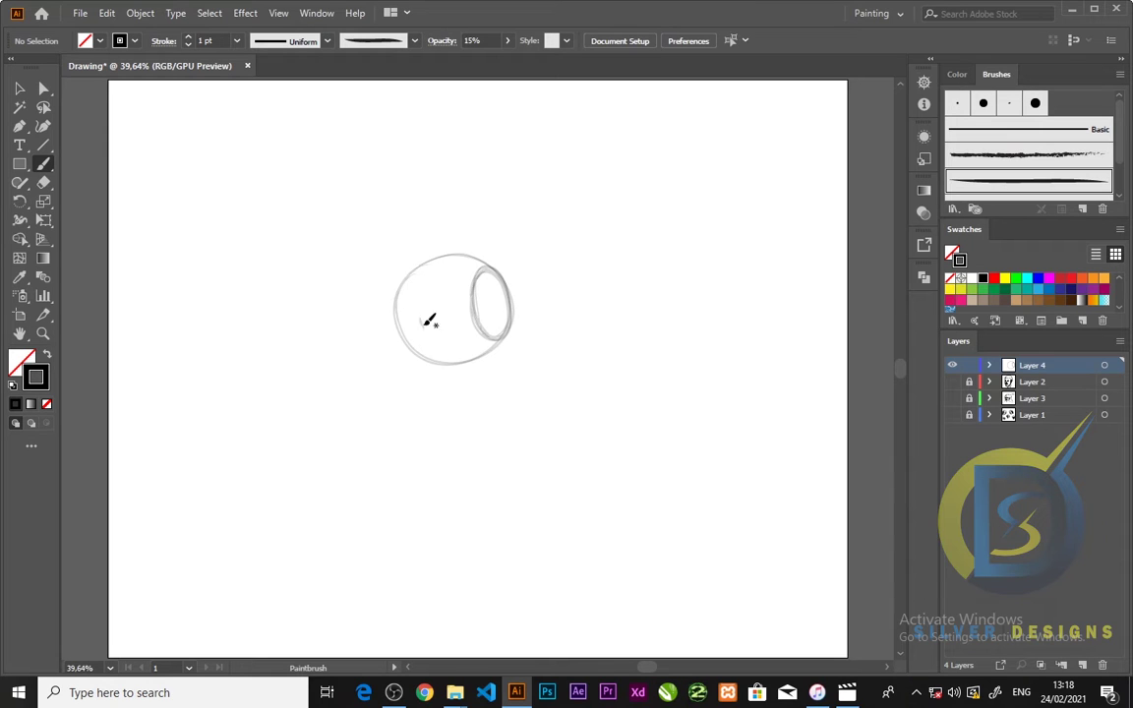
Step: Add the curved face centerline, the hairline, brow and nose guides, and a vertical line through the side oval
mouse_move(430, 318)
mouse_down()
mouse_move(425, 257)
mouse_move(420, 298)
mouse_move(418, 264)
mouse_up()
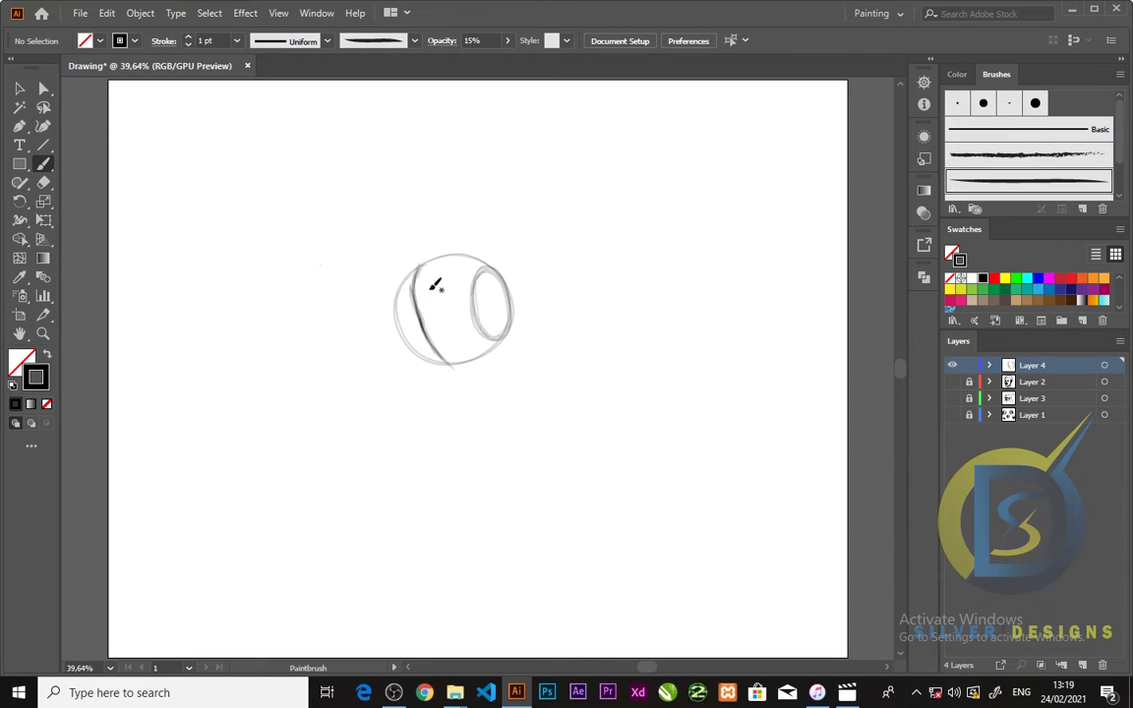
mouse_move(398, 316)
mouse_down()
mouse_move(508, 300)
mouse_move(425, 312)
mouse_move(492, 298)
mouse_up()
drag(415, 267, 499, 259)
drag(414, 354, 499, 341)
drag(417, 354, 511, 338)
drag(420, 355, 519, 337)
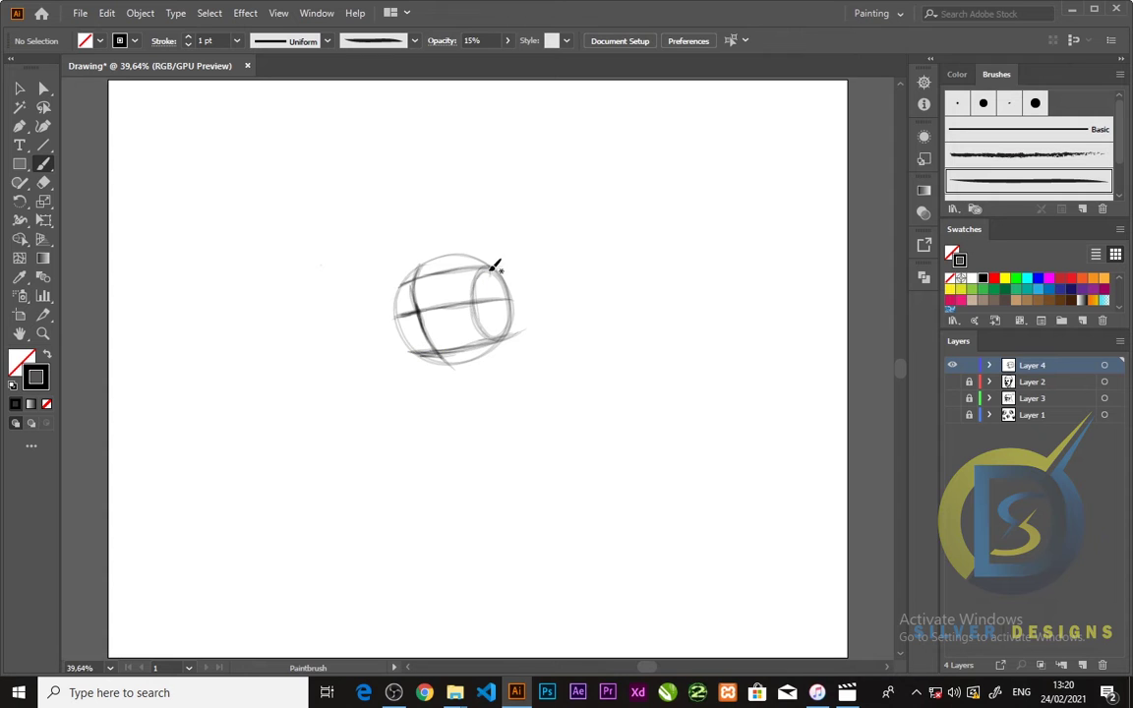
drag(492, 267, 494, 285)
Step: Sketch the first head's chin, jawline and front face contour, and place the ear in the side oval's lower part
mouse_move(417, 307)
mouse_down()
mouse_move(432, 387)
mouse_move(446, 384)
mouse_up()
drag(424, 386, 440, 386)
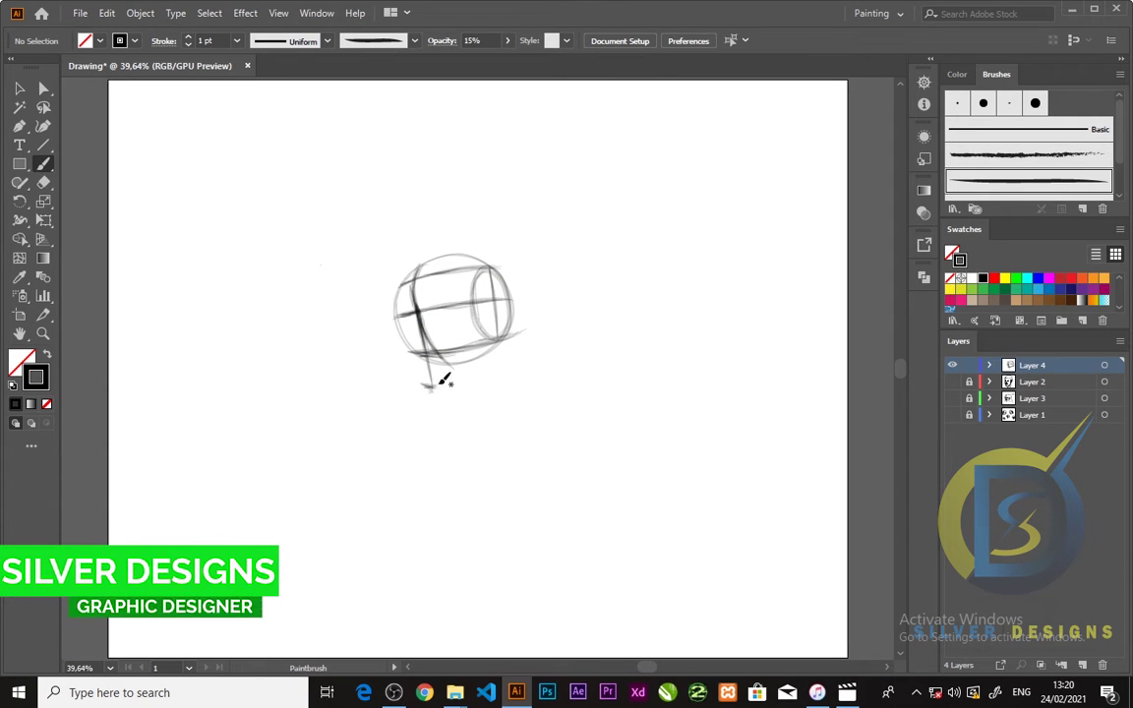
mouse_move(498, 322)
mouse_down()
mouse_move(499, 309)
mouse_move(509, 340)
mouse_move(497, 352)
mouse_up()
drag(437, 387, 496, 352)
drag(405, 319, 428, 385)
drag(410, 351, 429, 388)
drag(401, 288, 410, 326)
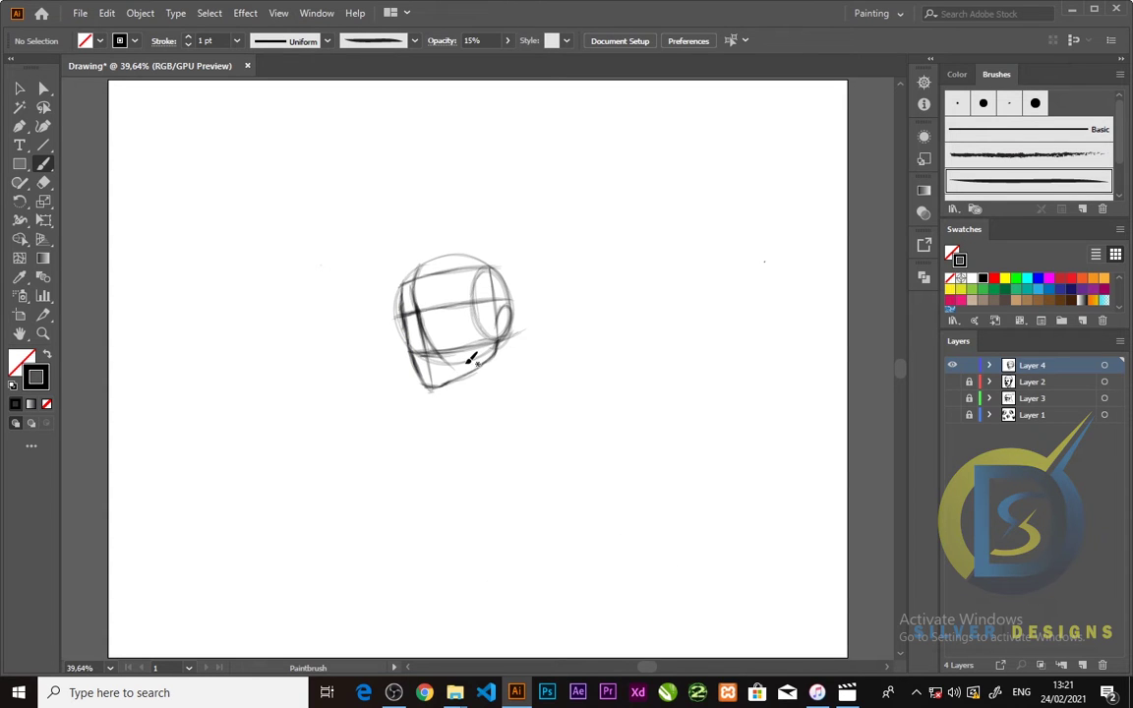
drag(479, 366, 450, 382)
Step: Draw the first head's eyebrows, nose, lips and eyes on the guides, and add light strokes over the forehead and crown
drag(450, 306, 419, 307)
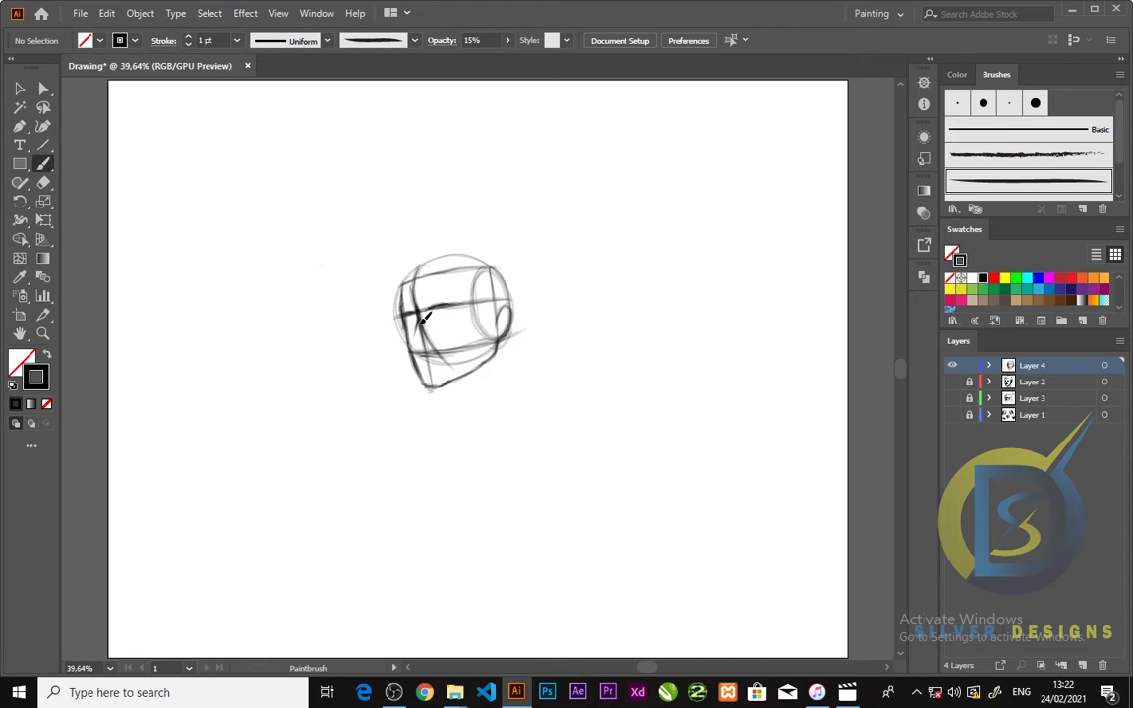
drag(426, 348, 423, 327)
drag(402, 371, 521, 332)
drag(425, 361, 445, 358)
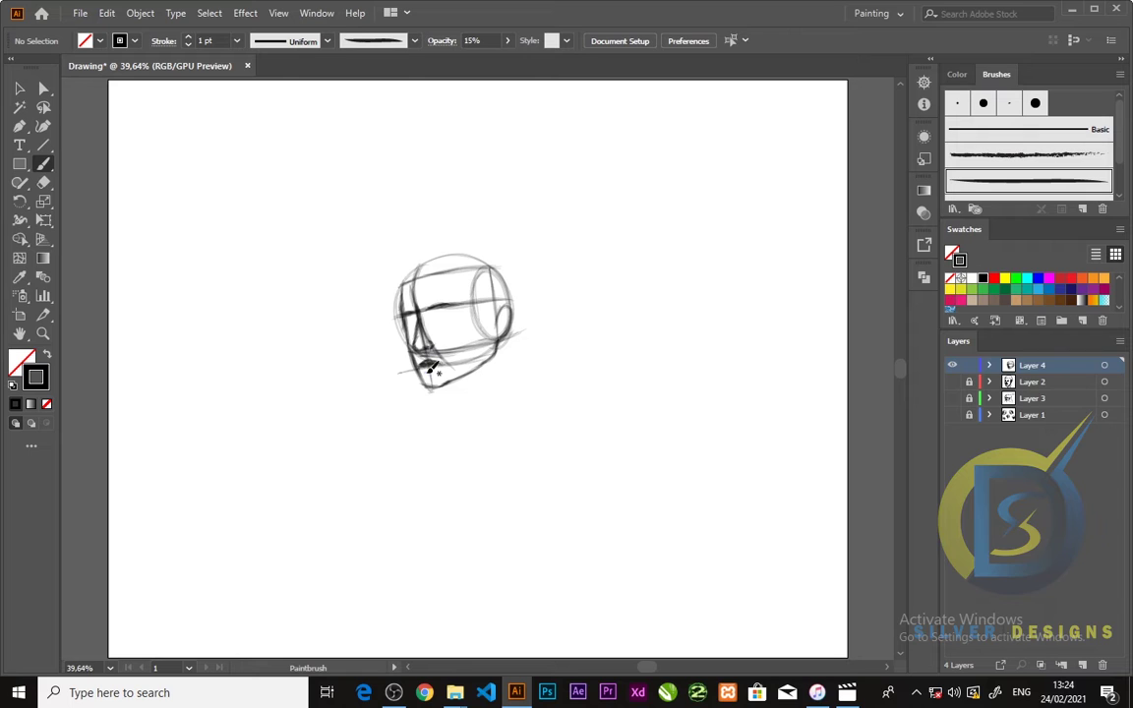
drag(403, 295, 418, 267)
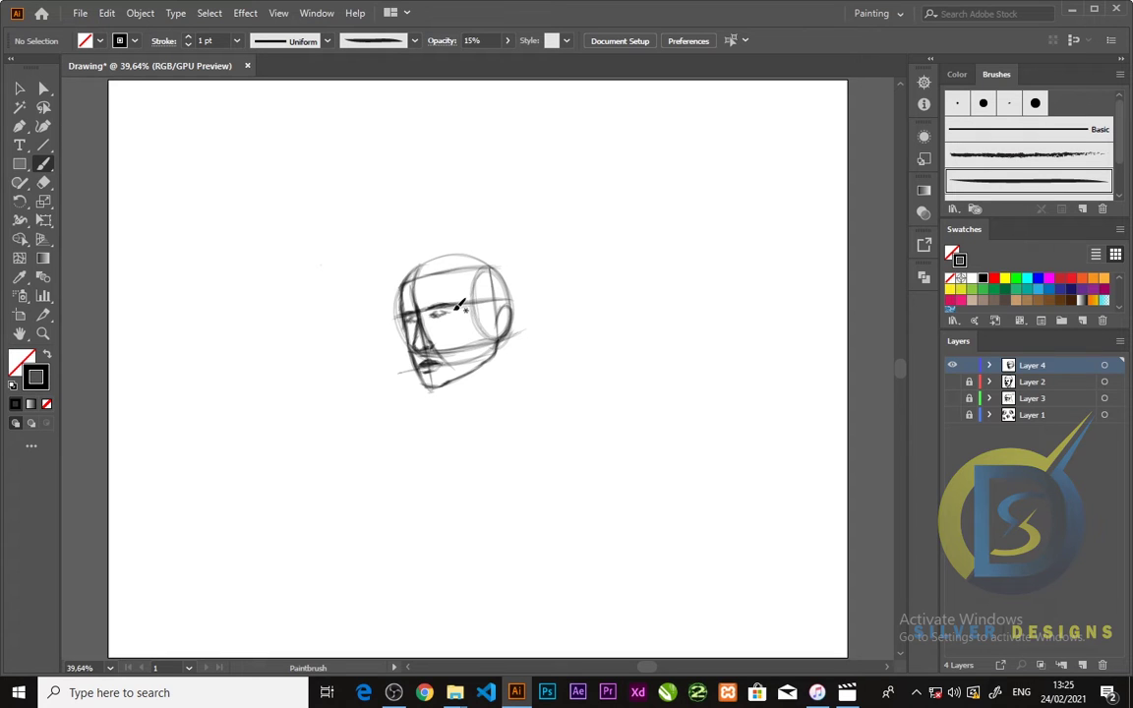
drag(413, 279, 454, 252)
Step: Move the entire first head sketch left to free space beside it, then deselect it
scroll(501, 150, down, 1)
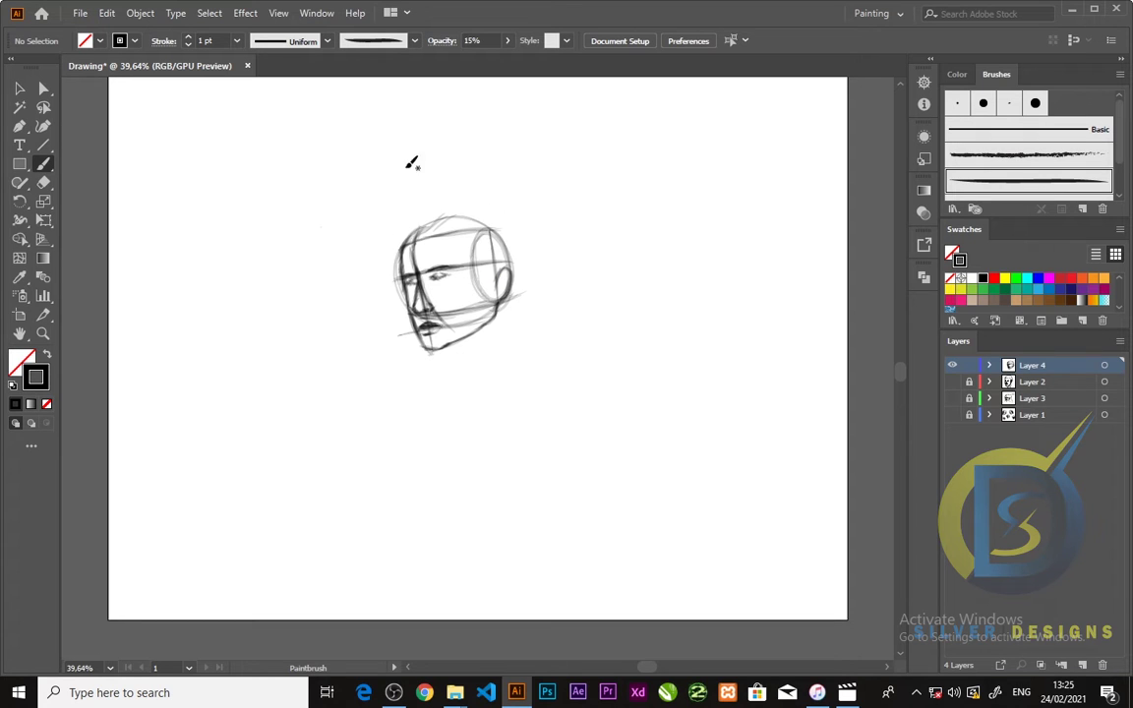
key(v)
key(ctrl+a)
mouse_move(472, 319)
mouse_down()
mouse_move(356, 284)
mouse_move(376, 331)
mouse_up()
click(593, 366)
Step: With the Paintbrush, sketch a second head circle to the right, with a side oval at its left edge, a centerline and tilted guides
key(b)
mouse_move(531, 230)
mouse_down()
mouse_move(494, 250)
mouse_move(571, 319)
mouse_move(561, 218)
mouse_move(520, 323)
mouse_move(531, 226)
mouse_move(595, 265)
mouse_move(510, 316)
mouse_move(500, 261)
mouse_move(534, 278)
mouse_move(503, 257)
mouse_up()
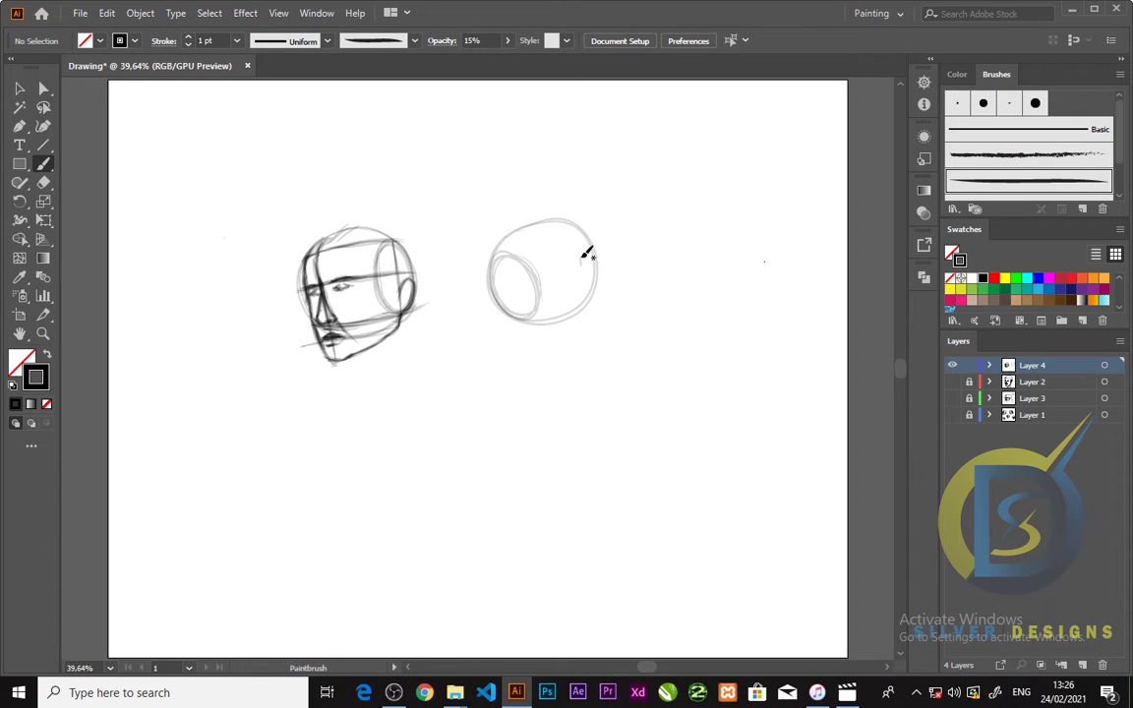
drag(581, 257, 580, 255)
mouse_move(491, 290)
mouse_down()
mouse_move(594, 257)
mouse_move(567, 237)
mouse_move(587, 294)
mouse_move(528, 315)
mouse_up()
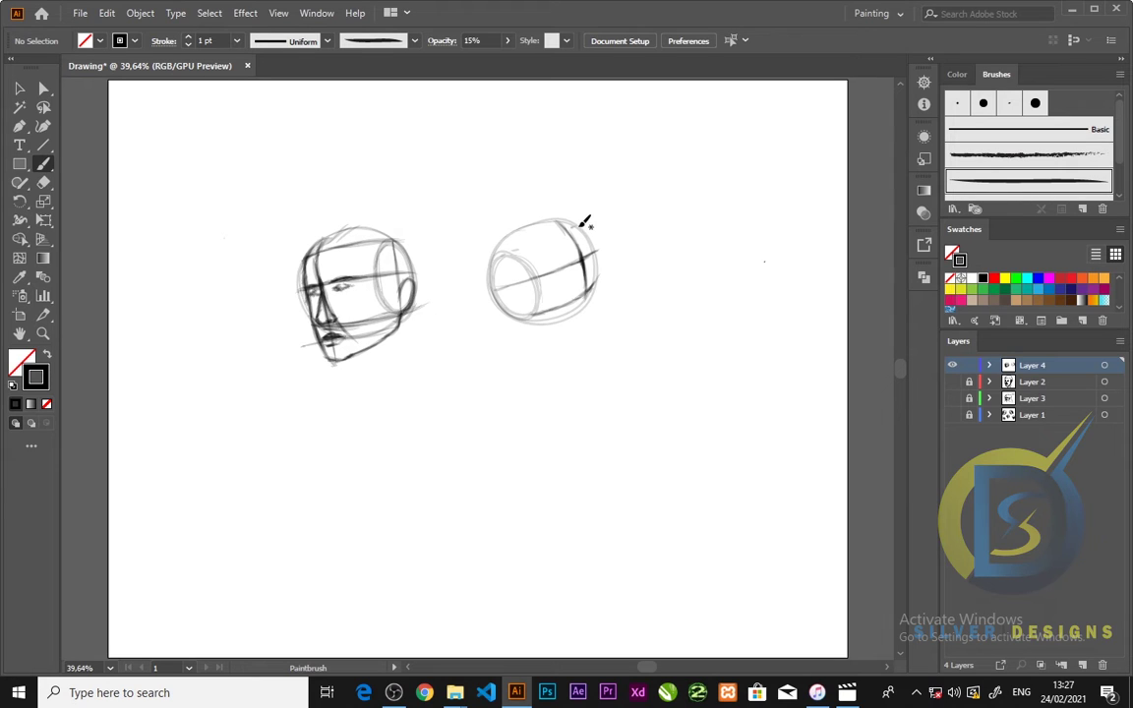
drag(496, 258, 574, 233)
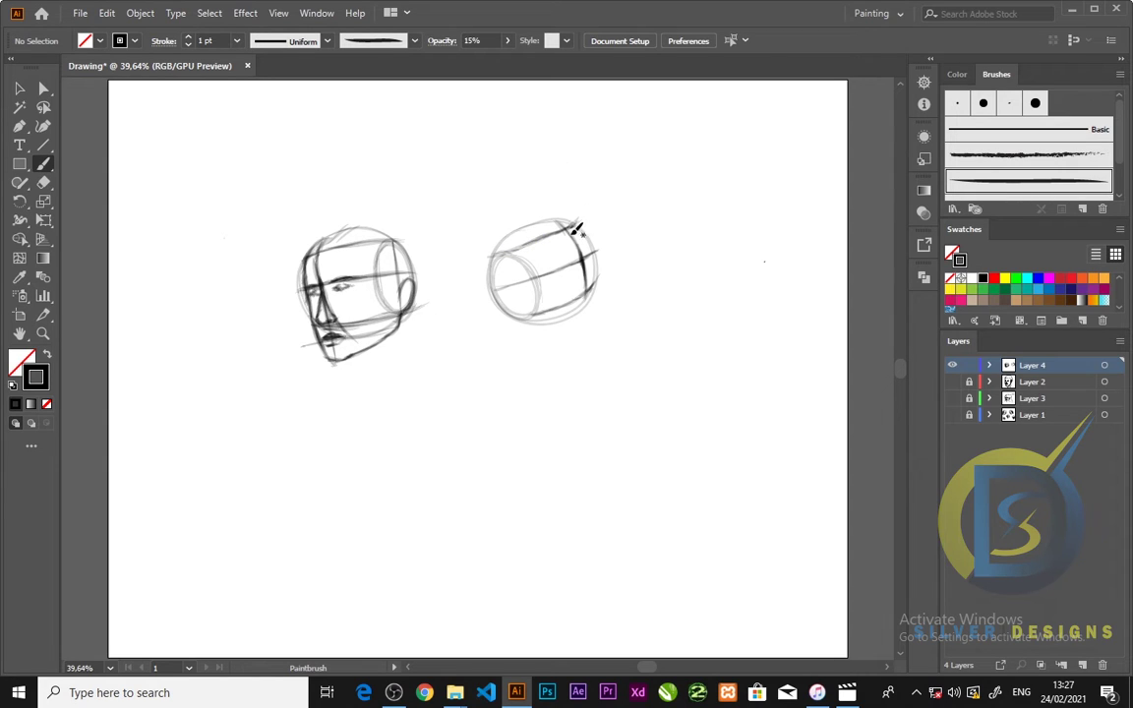
Step: Extend the second head's centerline to the chin and sketch its jawline and far cheek contour
drag(590, 288, 594, 332)
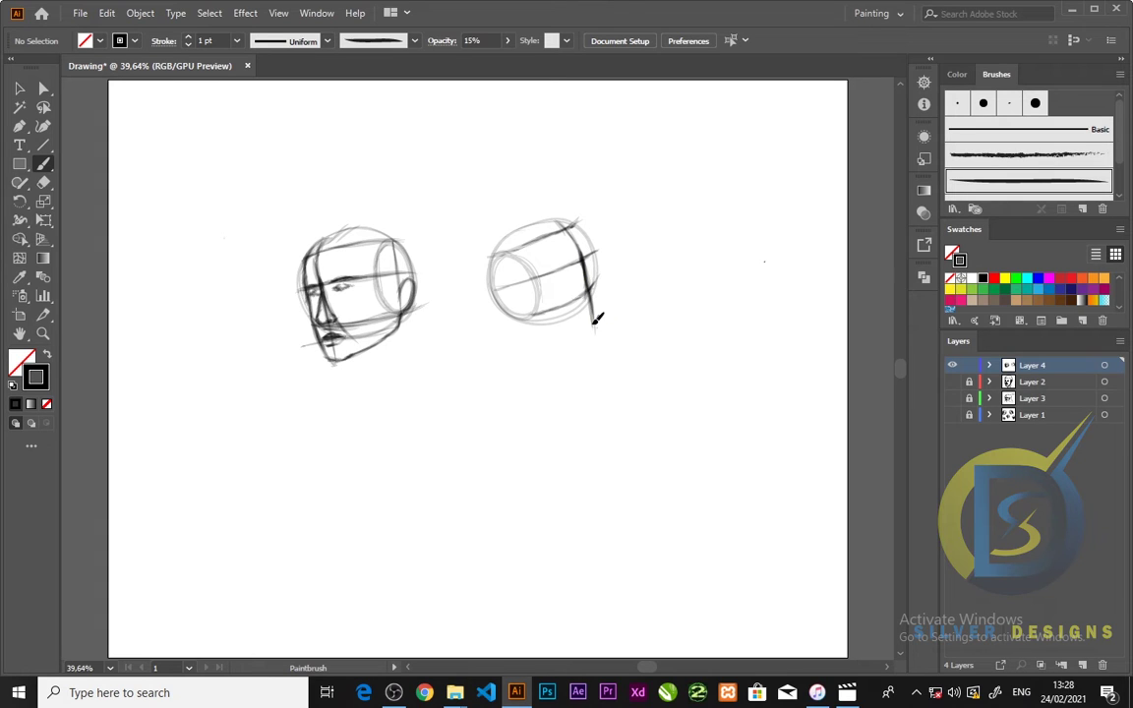
drag(600, 316, 558, 331)
mouse_move(504, 255)
mouse_down()
mouse_move(540, 328)
mouse_move(579, 329)
mouse_up()
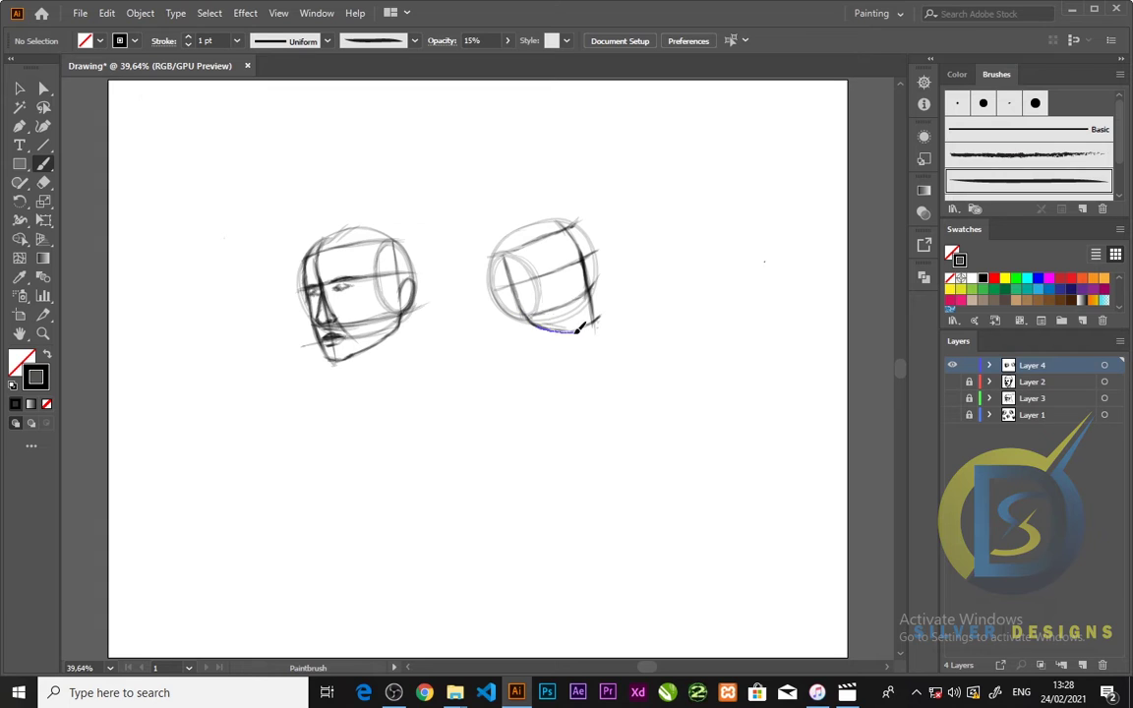
drag(595, 277, 599, 301)
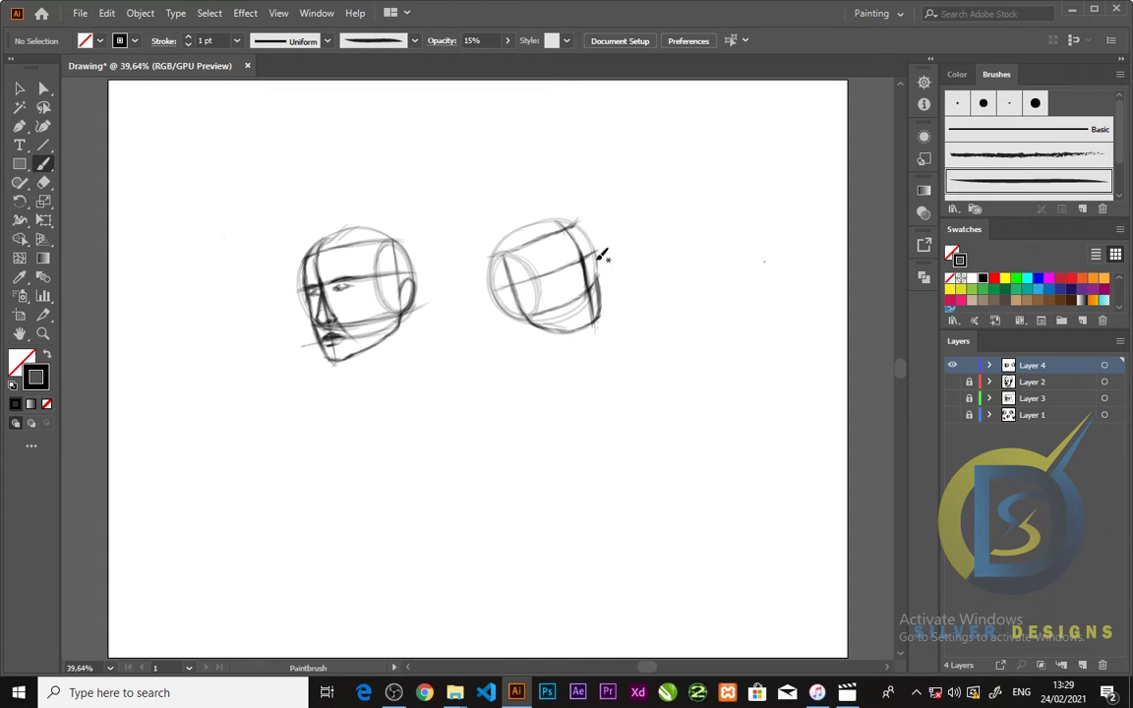
Step: Draw the second head's eyebrows, nose and mouth near its right edge, and outline the far side of the forehead
drag(509, 300, 582, 273)
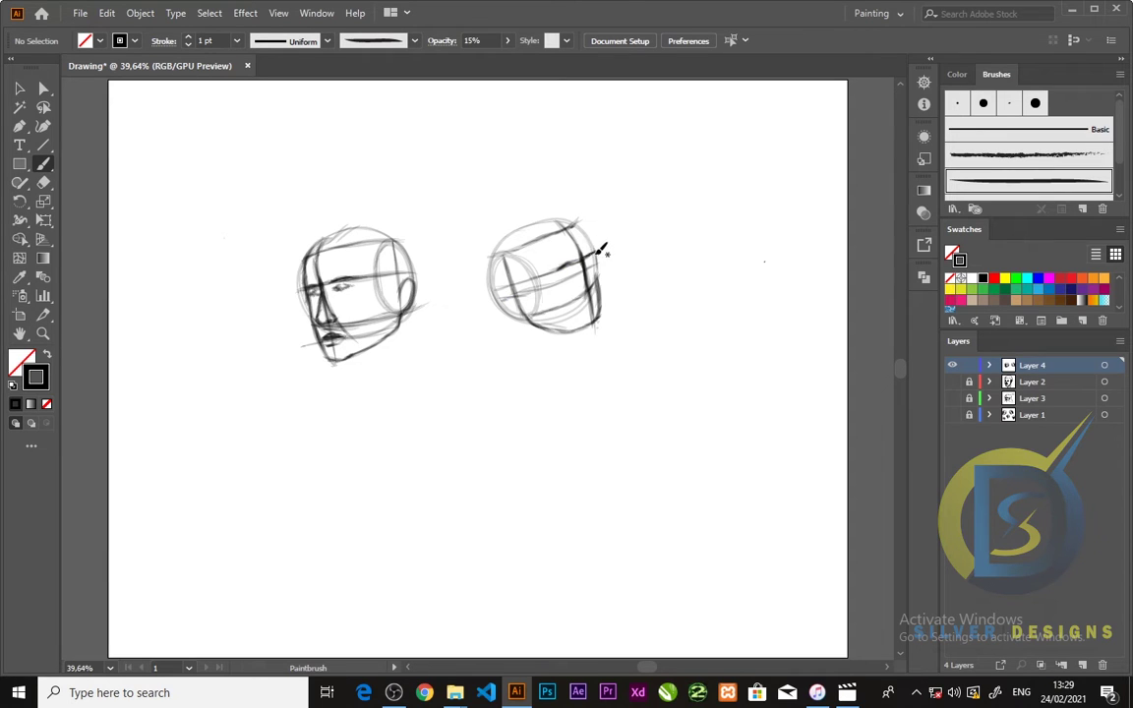
drag(596, 274, 599, 279)
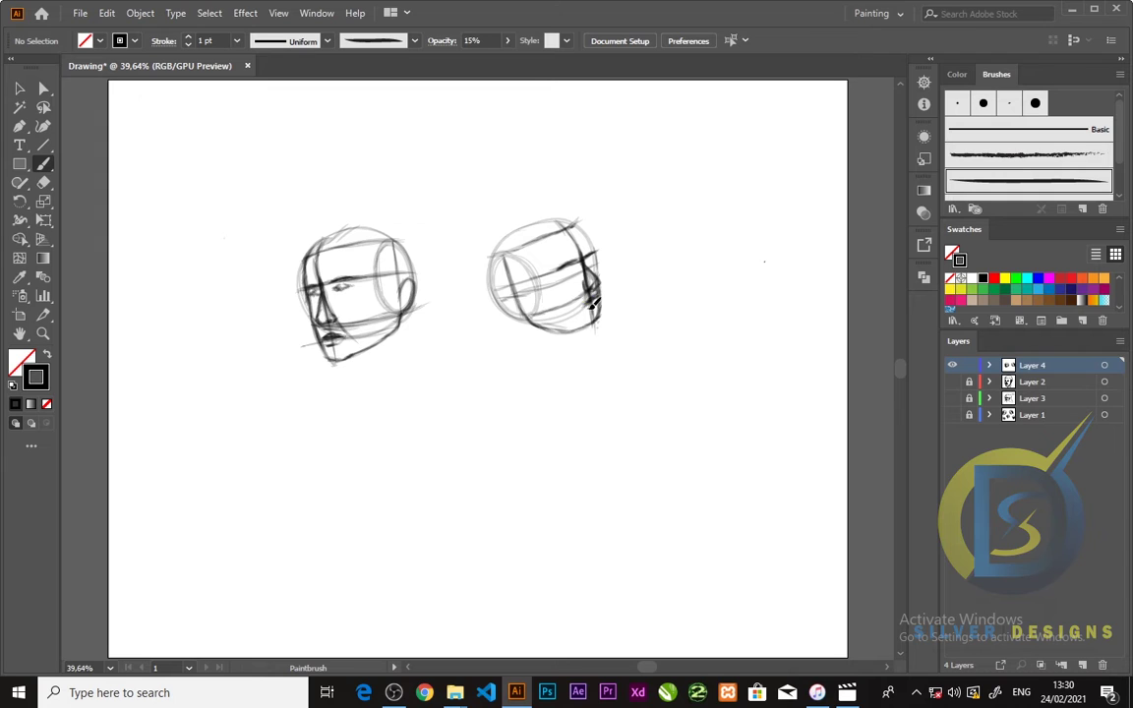
scroll(745, 321, down, 1)
drag(601, 283, 595, 237)
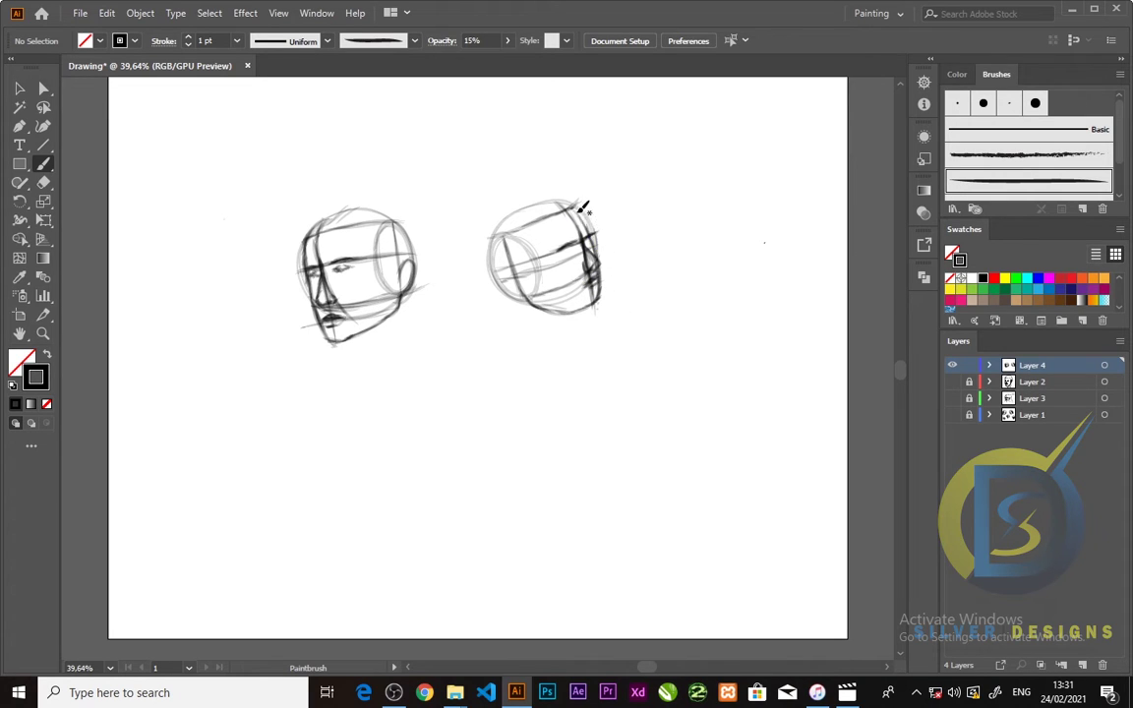
Step: Add the ear, wavy hair outline, neck and shoulder lines to the second head
scroll(601, 224, down, 1)
mouse_move(504, 263)
mouse_down()
mouse_move(529, 285)
mouse_move(515, 284)
mouse_up()
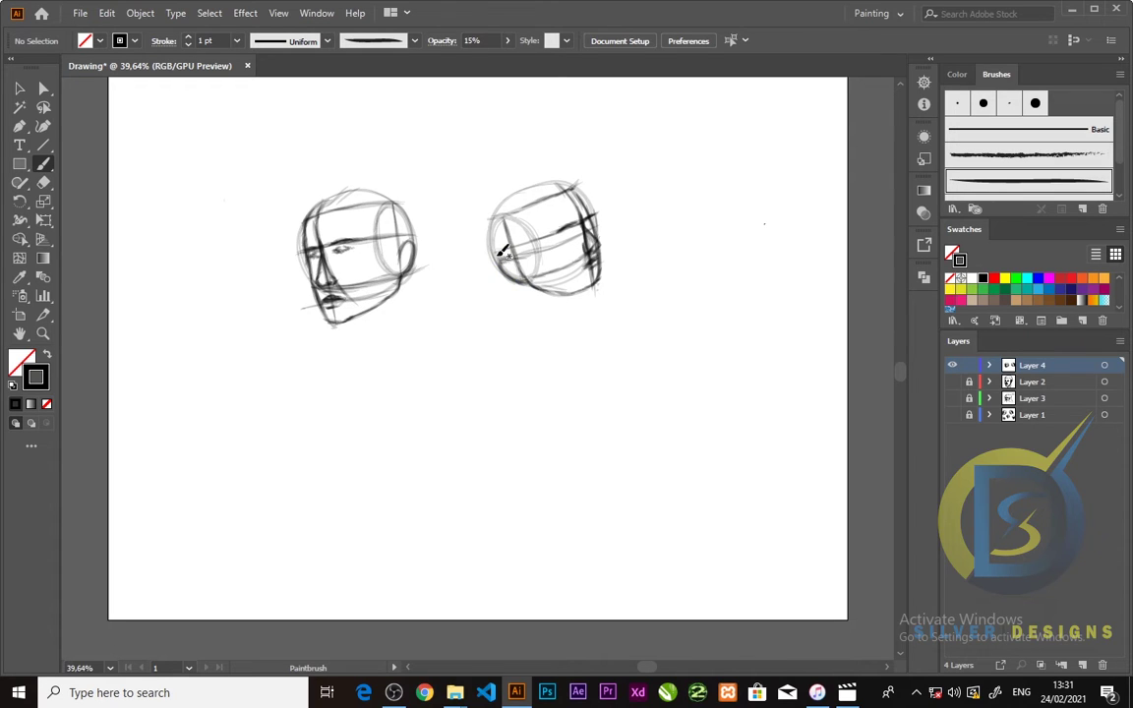
mouse_move(487, 242)
mouse_down()
mouse_move(493, 254)
mouse_move(499, 185)
mouse_move(526, 169)
mouse_move(519, 241)
mouse_up()
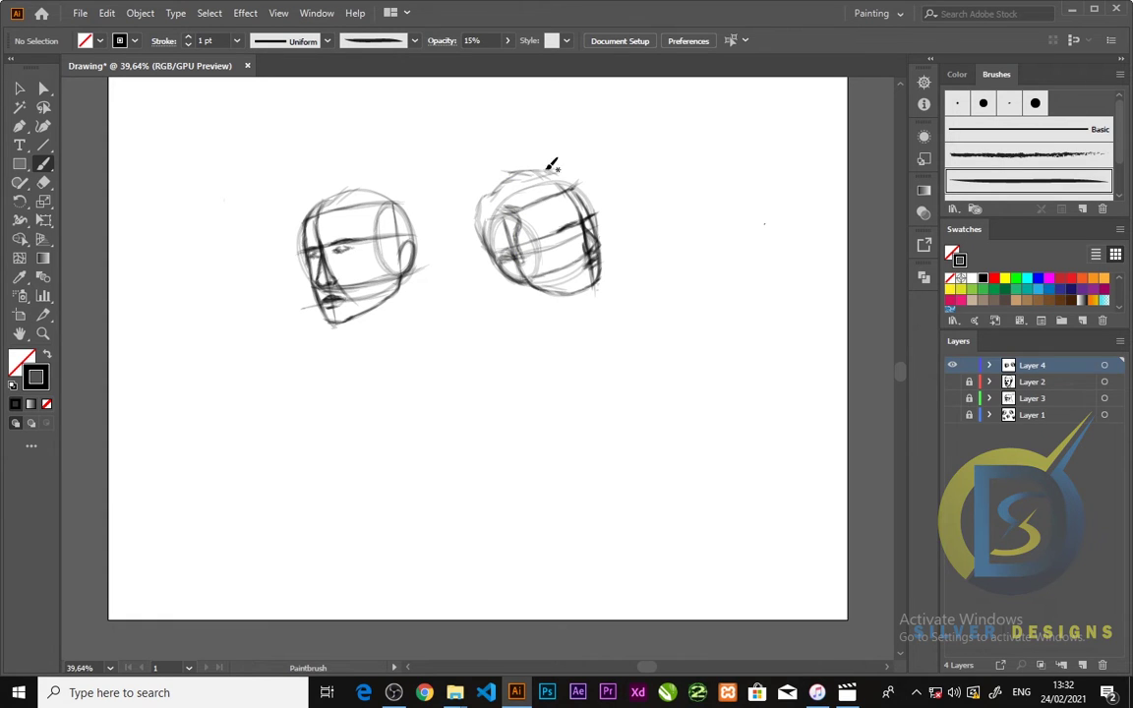
drag(550, 162, 583, 185)
drag(519, 293, 531, 304)
drag(599, 280, 636, 282)
click(667, 237)
Step: Select both head sketches, move them together toward the artboard's upper-left area, and deselect them
scroll(667, 243, down, 2)
scroll(509, 283, up, 3)
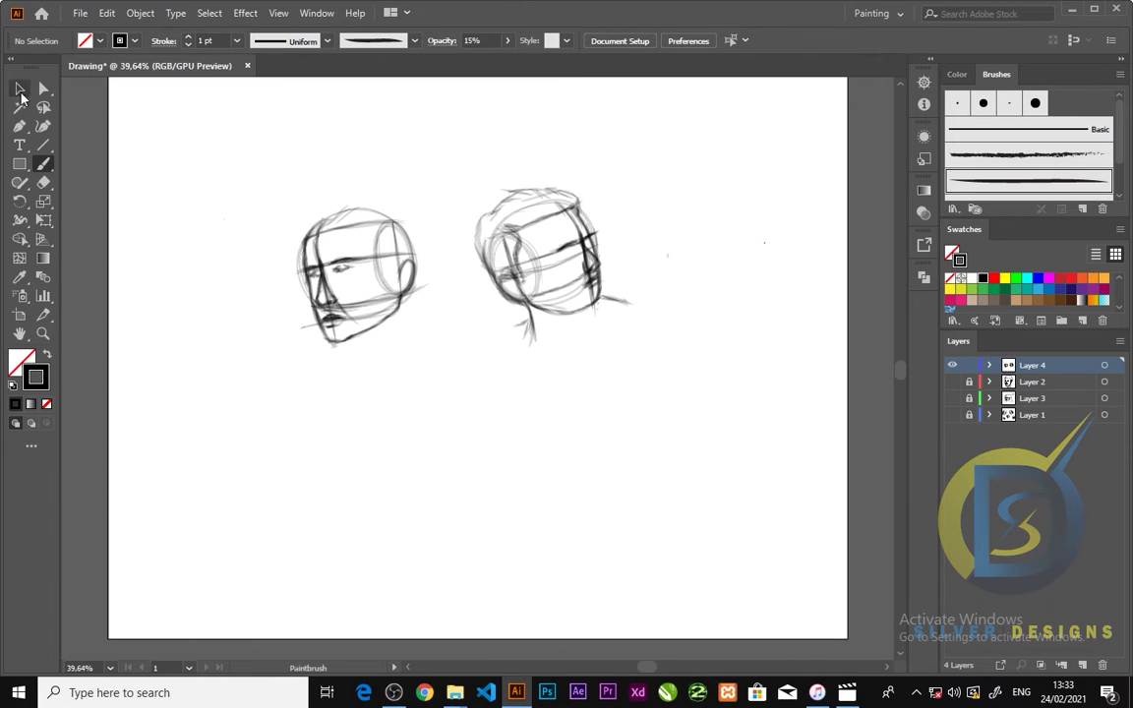
click(20, 89)
drag(265, 162, 619, 349)
drag(542, 310, 435, 253)
click(344, 305)
Step: Sketch a third head circle right of the other two, clean it up with the Eraser, and paint a side oval at its right edge
click(43, 164)
mouse_move(625, 224)
mouse_down()
mouse_move(678, 298)
mouse_move(598, 273)
mouse_move(617, 202)
mouse_move(634, 313)
mouse_up()
click(43, 183)
mouse_move(639, 244)
mouse_down()
mouse_move(624, 273)
mouse_move(635, 276)
mouse_up()
click(44, 164)
mouse_move(690, 223)
mouse_down()
mouse_move(699, 227)
mouse_move(674, 261)
mouse_move(673, 287)
mouse_up()
mouse_move(689, 222)
mouse_down()
mouse_move(675, 290)
mouse_move(700, 262)
mouse_move(694, 240)
mouse_up()
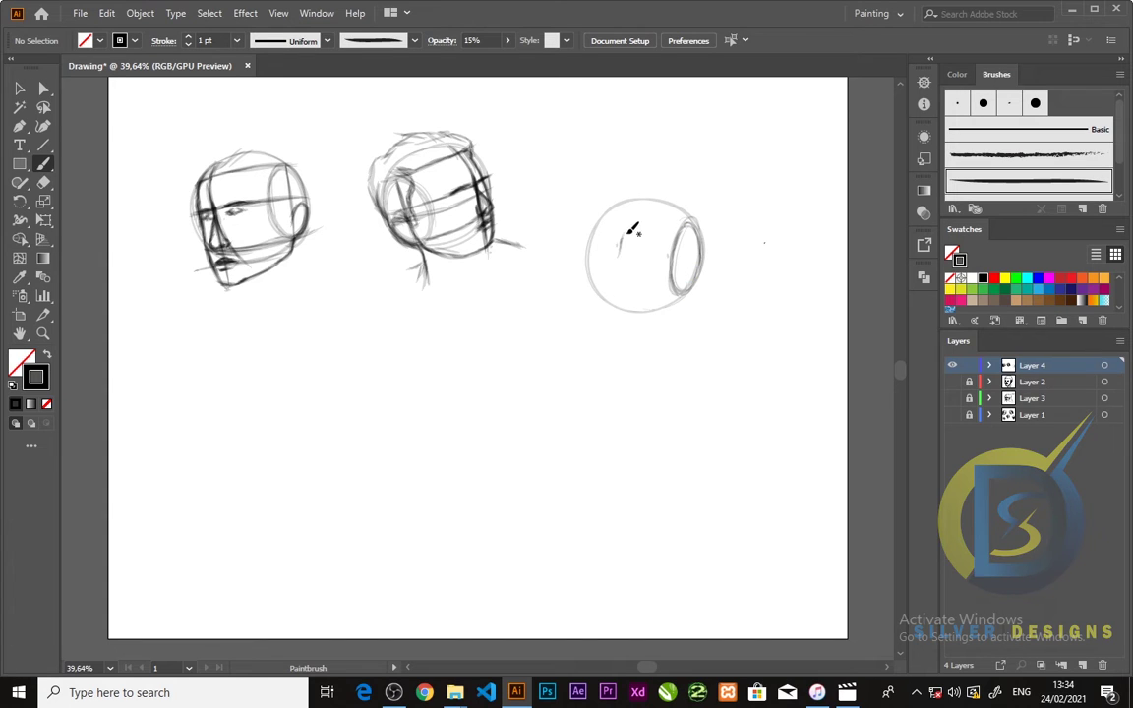
Step: Paint the third head's curved centerline and its brow, hairline and nose guides around the circle
mouse_move(619, 258)
mouse_down()
mouse_move(624, 228)
mouse_move(693, 246)
mouse_move(678, 248)
mouse_move(704, 239)
mouse_up()
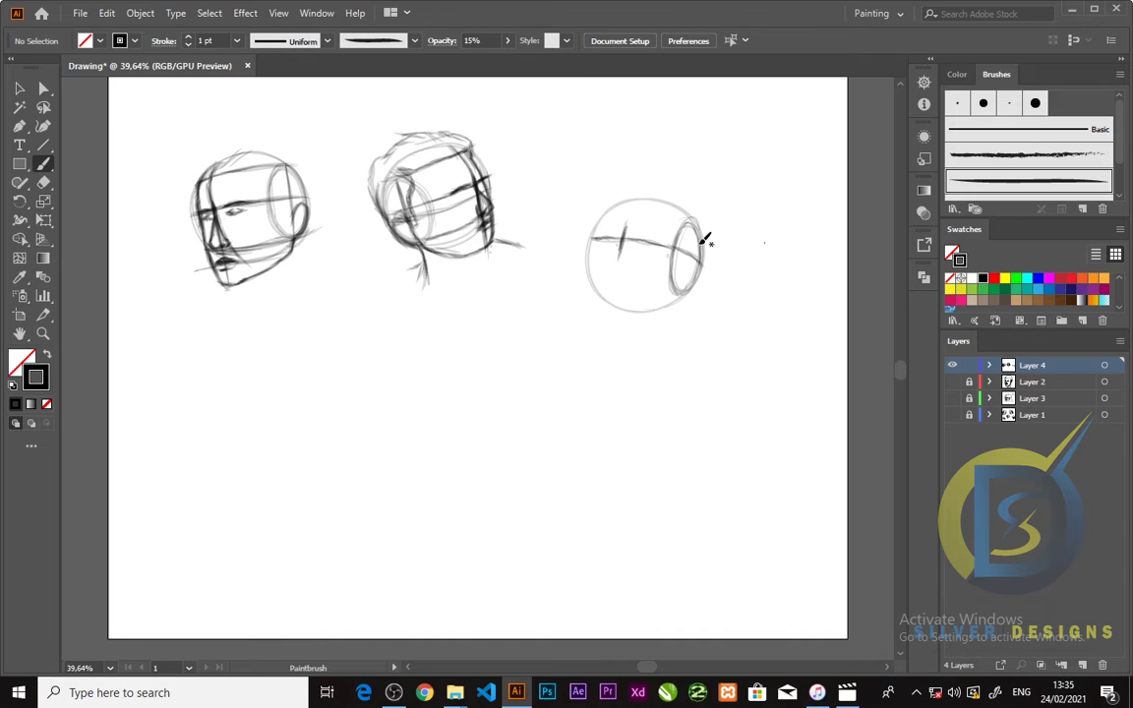
mouse_move(638, 208)
mouse_down()
mouse_move(621, 245)
mouse_move(617, 236)
mouse_move(621, 302)
mouse_up()
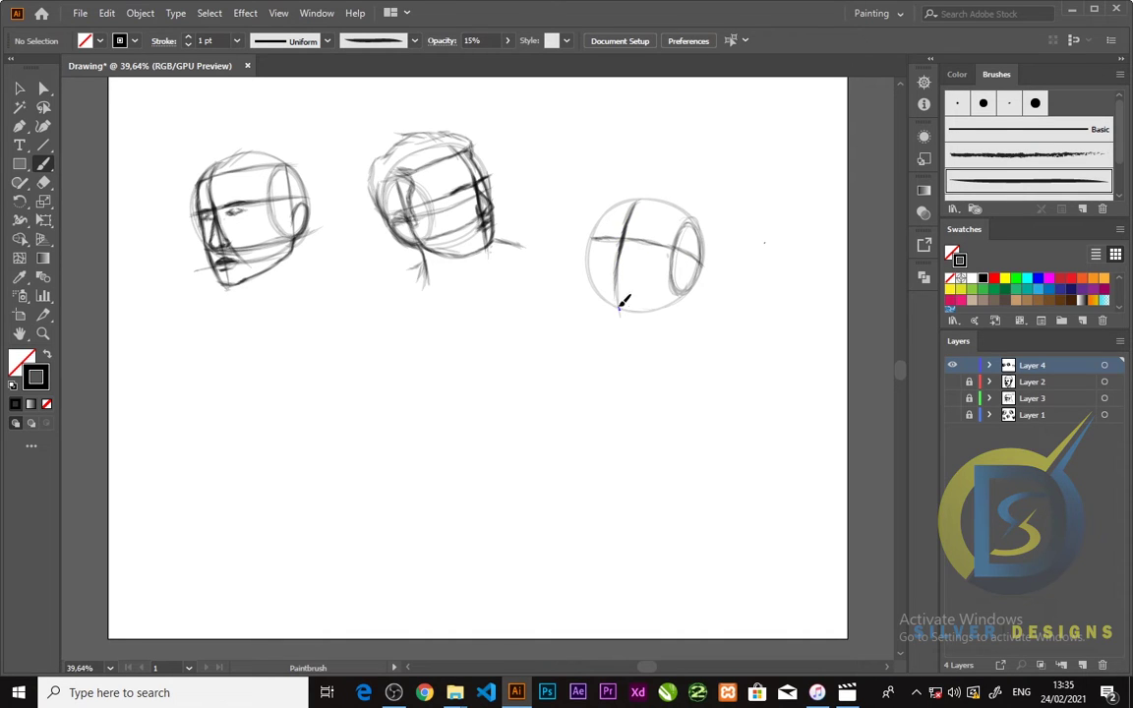
mouse_move(694, 232)
mouse_down()
mouse_move(644, 209)
mouse_move(608, 209)
mouse_up()
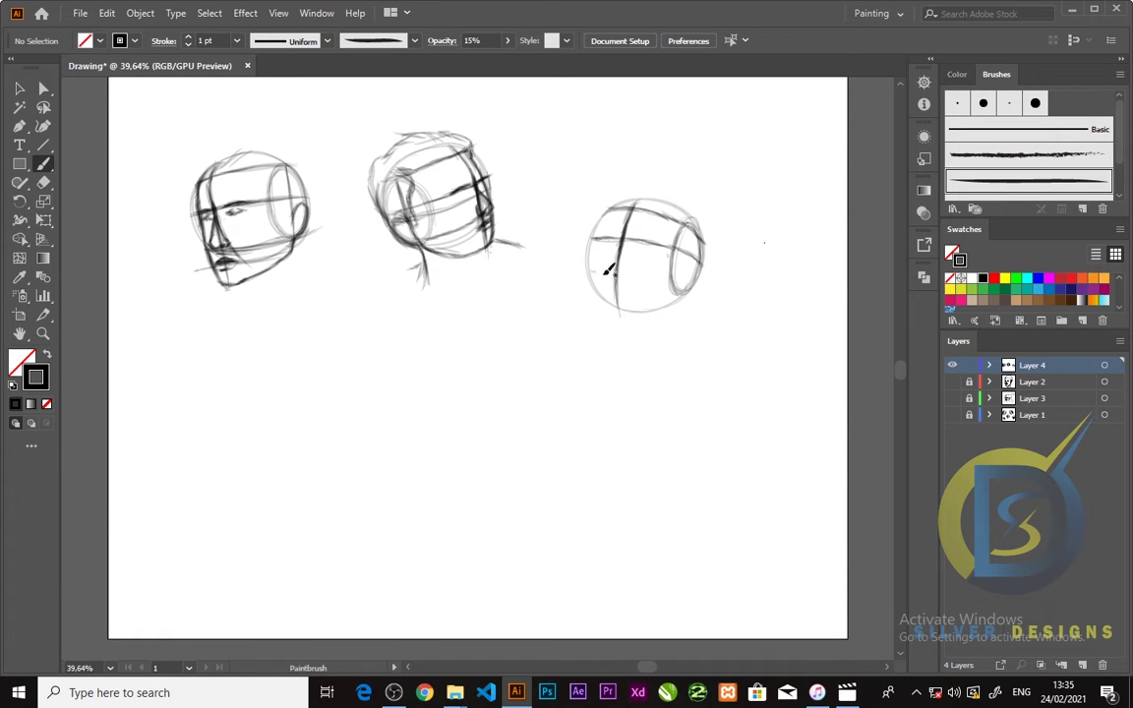
mouse_move(604, 274)
mouse_down()
mouse_move(644, 274)
mouse_move(684, 297)
mouse_move(603, 272)
mouse_up()
Step: Sketch the third head's left face contour, chin and jawline, with a vertical line through the side oval
drag(604, 216, 590, 275)
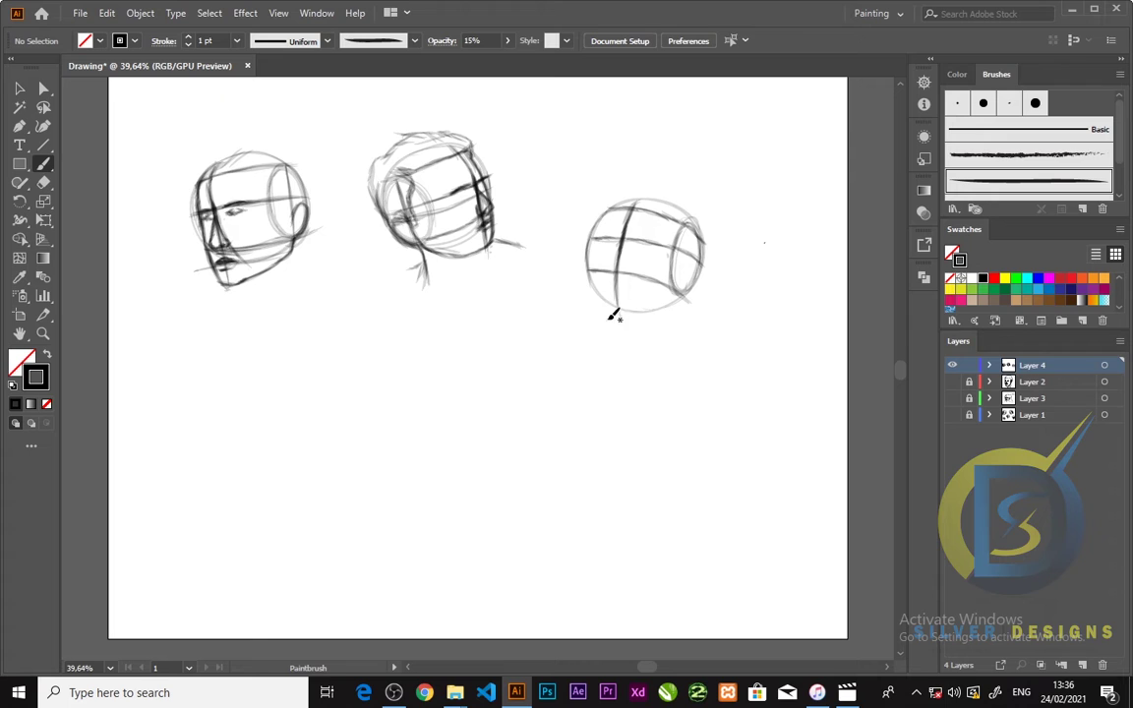
mouse_move(629, 205)
mouse_down()
mouse_move(605, 320)
mouse_move(663, 315)
mouse_move(680, 298)
mouse_up()
drag(695, 229, 684, 295)
mouse_move(593, 286)
mouse_down()
mouse_move(601, 323)
mouse_move(595, 306)
mouse_up()
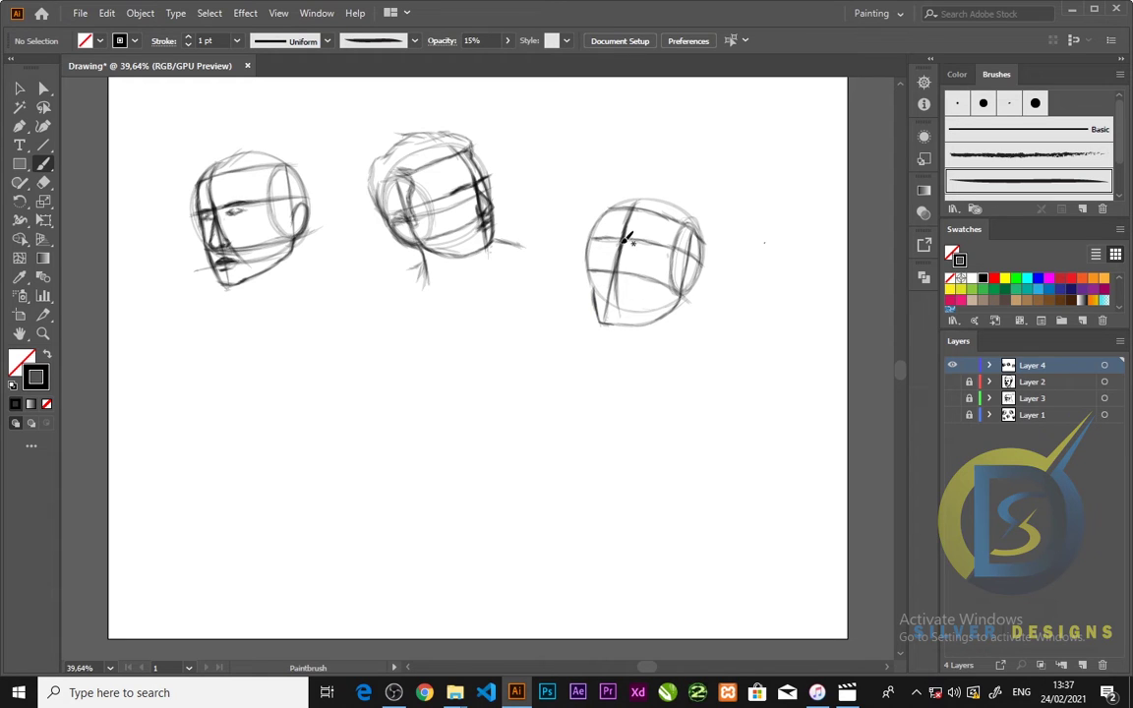
Step: Draw the third head's eyebrows, eyes, nose and lips along the guides, and darken its left face contour
drag(610, 236, 668, 243)
drag(593, 234, 668, 256)
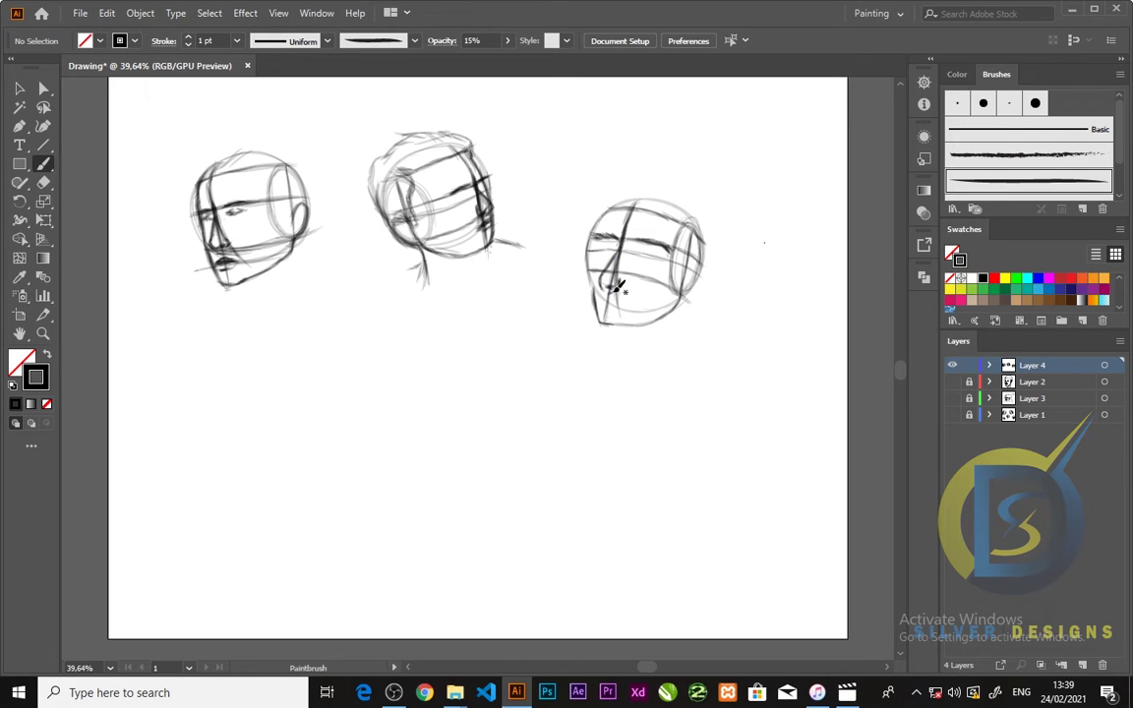
scroll(614, 285, up, 1)
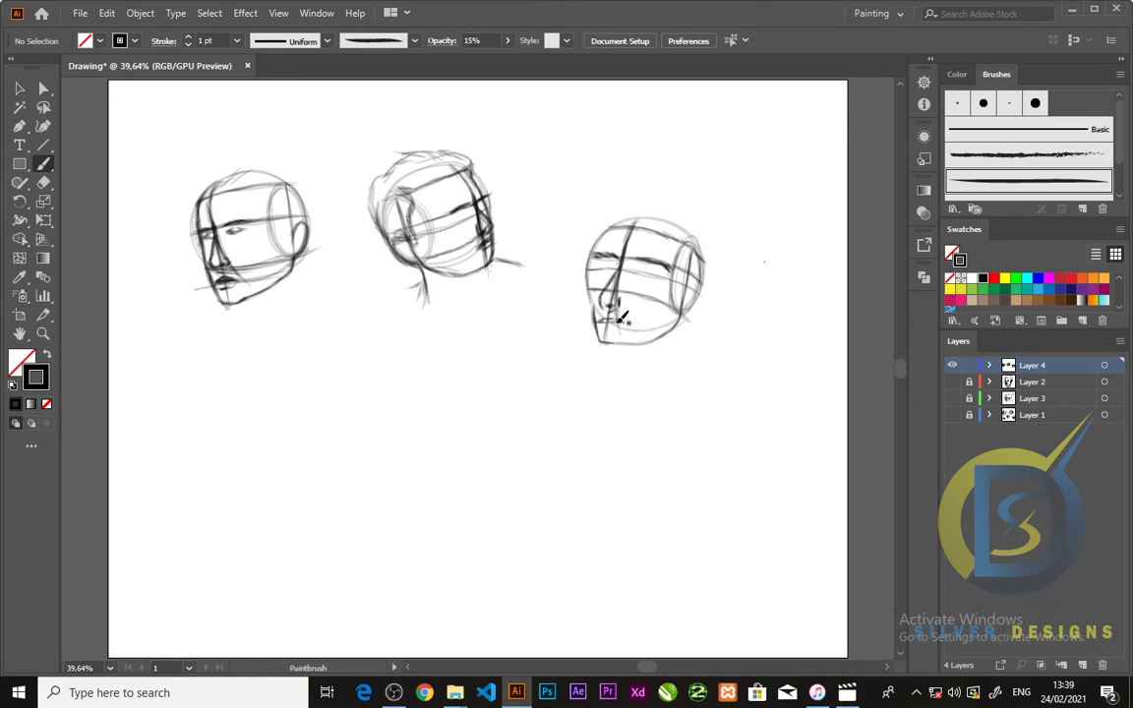
mouse_move(596, 318)
mouse_down()
mouse_move(626, 323)
mouse_move(597, 306)
mouse_move(597, 264)
mouse_up()
mouse_move(595, 310)
mouse_down()
mouse_move(595, 256)
mouse_move(596, 322)
mouse_up()
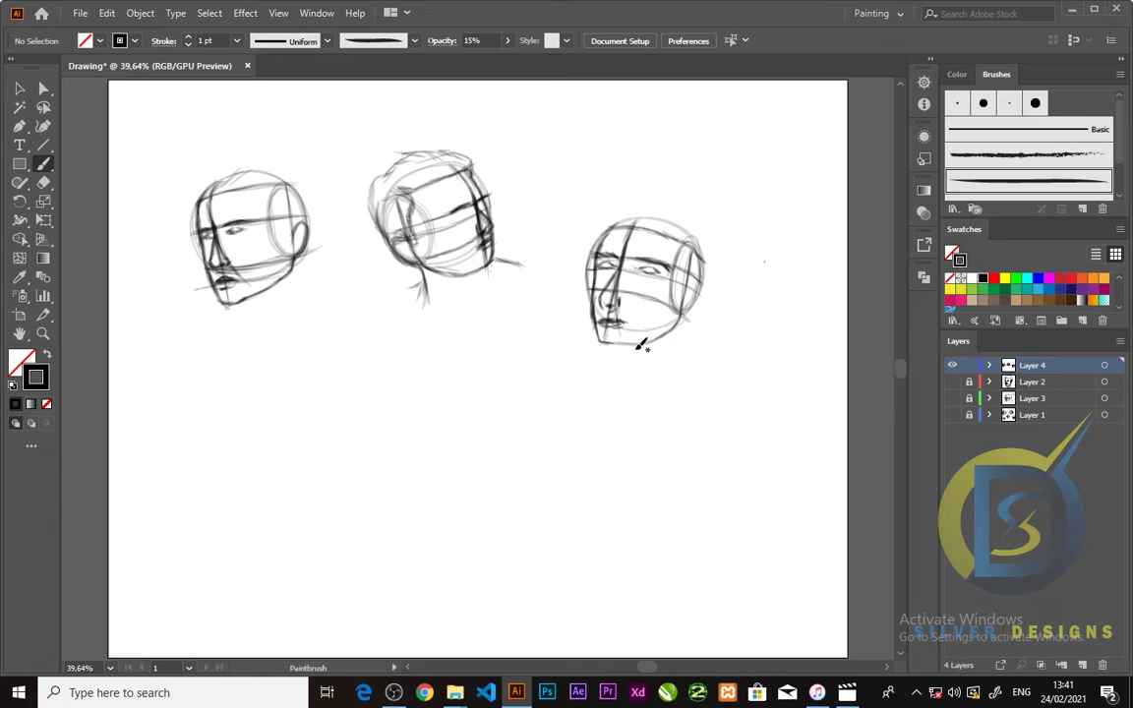
Step: Add the hairline, neck lines and long tied-back hair to the third head
drag(604, 231, 621, 223)
drag(631, 227, 698, 255)
mouse_move(687, 313)
mouse_down()
mouse_move(701, 292)
mouse_move(694, 282)
mouse_move(704, 346)
mouse_up()
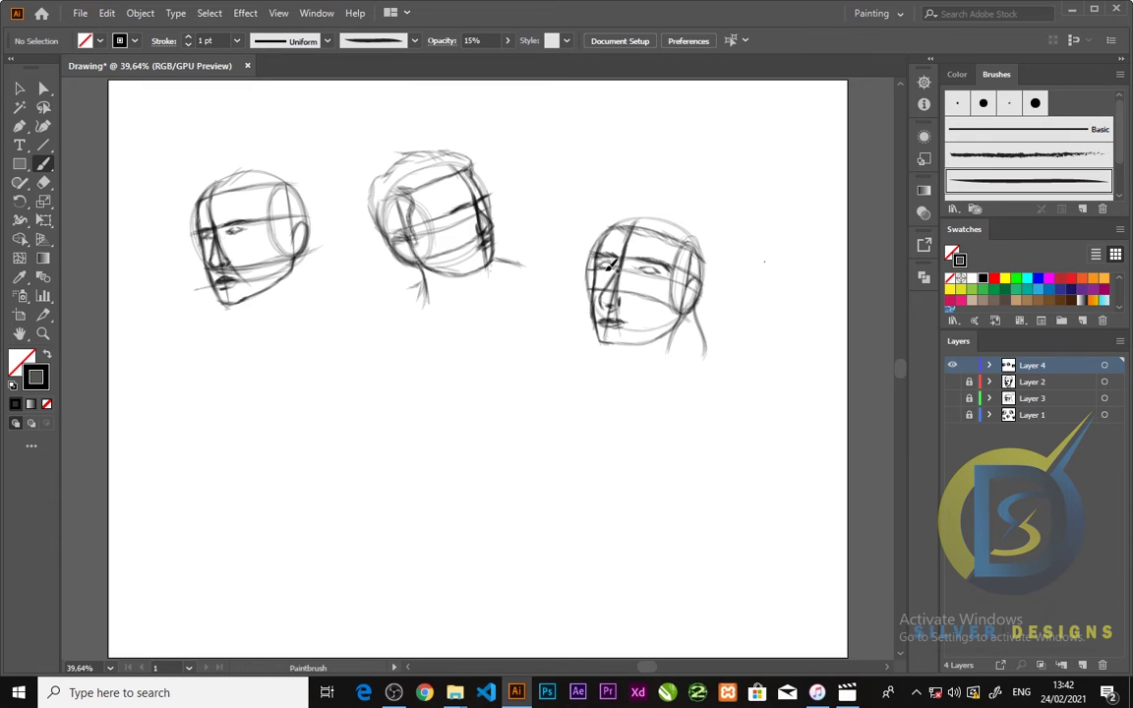
mouse_move(600, 211)
mouse_down()
mouse_move(682, 211)
mouse_move(717, 265)
mouse_move(715, 320)
mouse_move(679, 358)
mouse_up()
mouse_move(637, 211)
mouse_down()
mouse_move(609, 229)
mouse_move(631, 218)
mouse_up()
Step: Select the third head with its hair, move it up in line with the other heads, and deselect it
scroll(645, 220, down, 1)
click(19, 88)
drag(567, 162, 745, 381)
drag(690, 304, 702, 266)
key(ctrl+shift+a)
Step: Sketch the fourth head's circle below the second head, with a left side oval, a brow line and a short centre stroke
key(b)
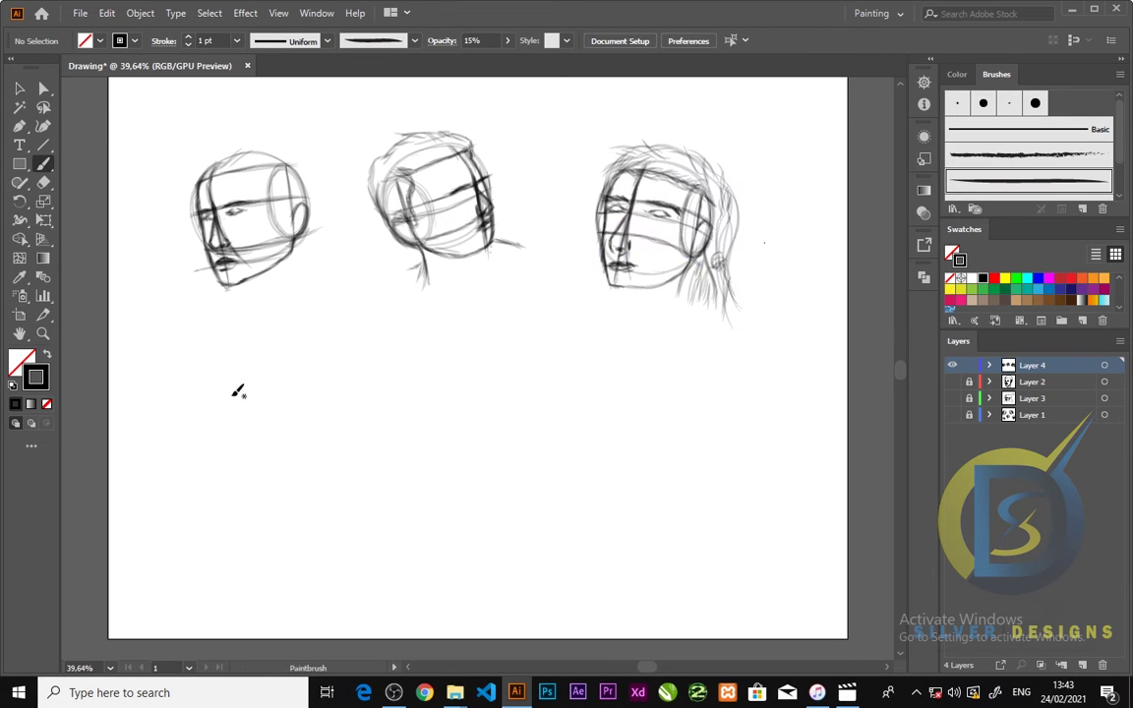
mouse_move(356, 354)
mouse_down()
mouse_move(313, 412)
mouse_move(373, 351)
mouse_move(361, 350)
mouse_up()
mouse_move(354, 351)
mouse_down()
mouse_move(373, 351)
mouse_move(315, 394)
mouse_move(346, 354)
mouse_up()
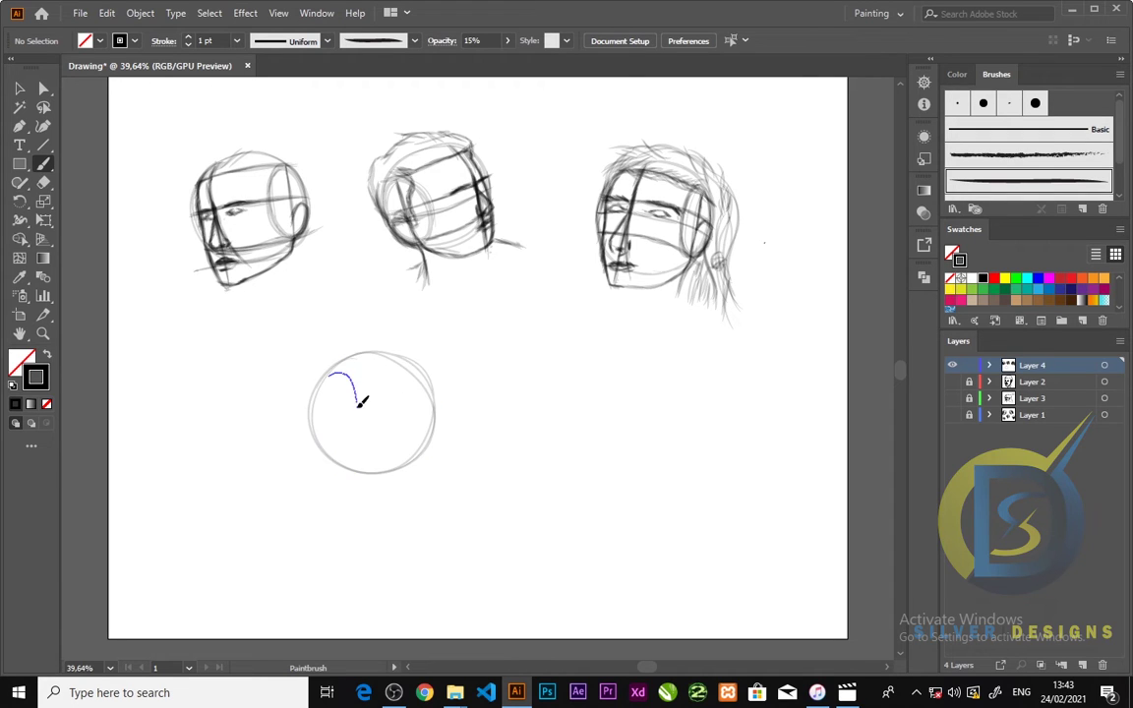
drag(342, 366, 337, 366)
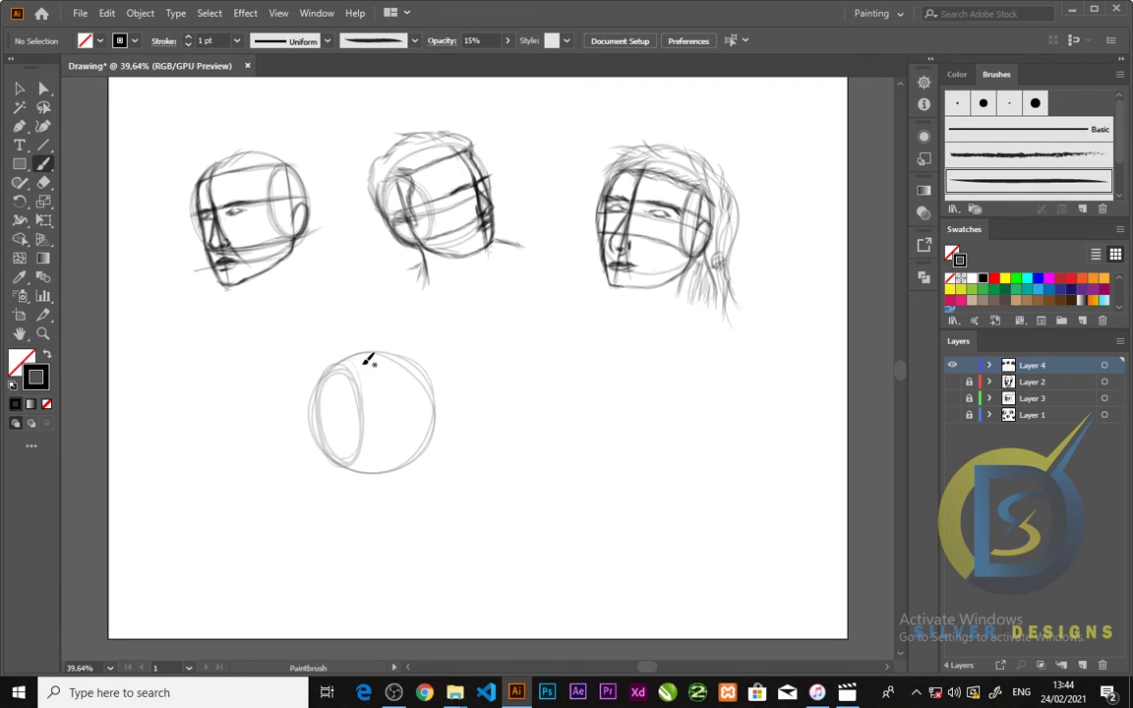
drag(400, 393, 398, 430)
mouse_move(324, 415)
mouse_down()
mouse_move(366, 422)
mouse_move(433, 406)
mouse_up()
Step: Select the fourth head's construction lines and move them slightly up, returning to the Paintbrush
key(v)
mouse_move(265, 320)
mouse_down()
mouse_move(418, 480)
mouse_move(442, 490)
mouse_up()
drag(399, 413, 406, 385)
key(b)
click(765, 243)
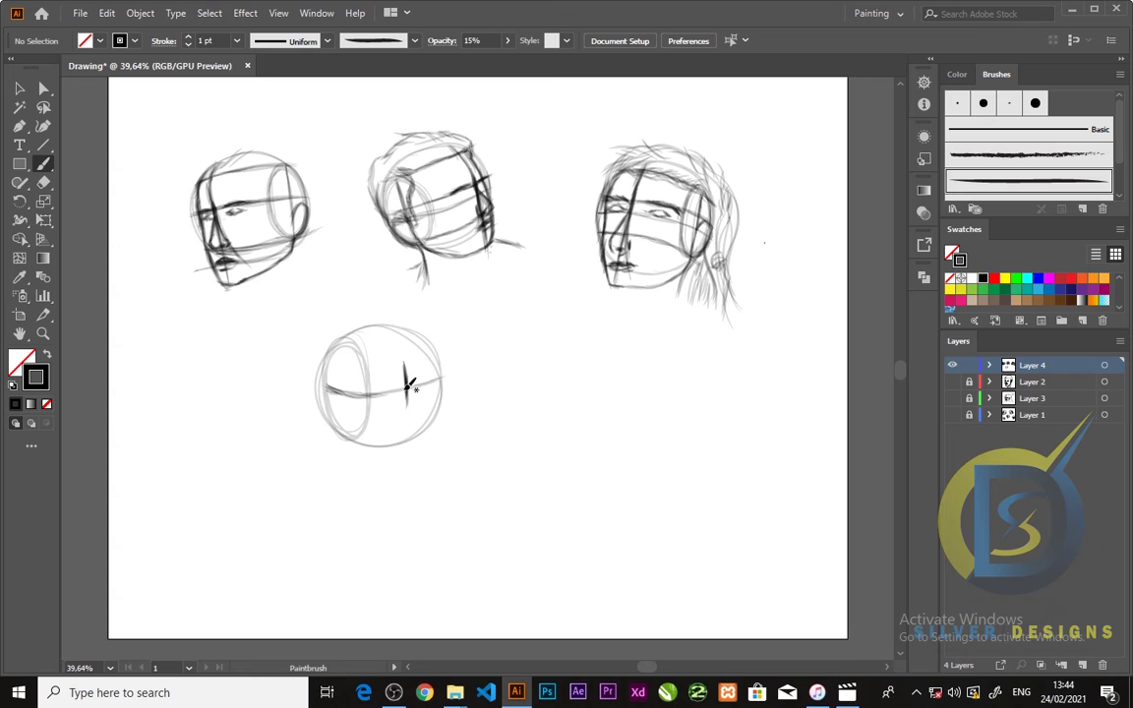
Step: Draw the fourth head's centre, hairline and nose guides, jaw and chin, with a vertical line through the side oval
drag(391, 333, 405, 398)
mouse_move(329, 419)
mouse_down()
mouse_move(382, 434)
mouse_move(424, 424)
mouse_move(444, 376)
mouse_up()
mouse_move(346, 334)
mouse_down()
mouse_move(385, 326)
mouse_move(442, 344)
mouse_move(407, 468)
mouse_move(441, 393)
mouse_up()
drag(429, 444, 398, 468)
mouse_move(346, 346)
mouse_down()
mouse_move(345, 435)
mouse_move(371, 455)
mouse_up()
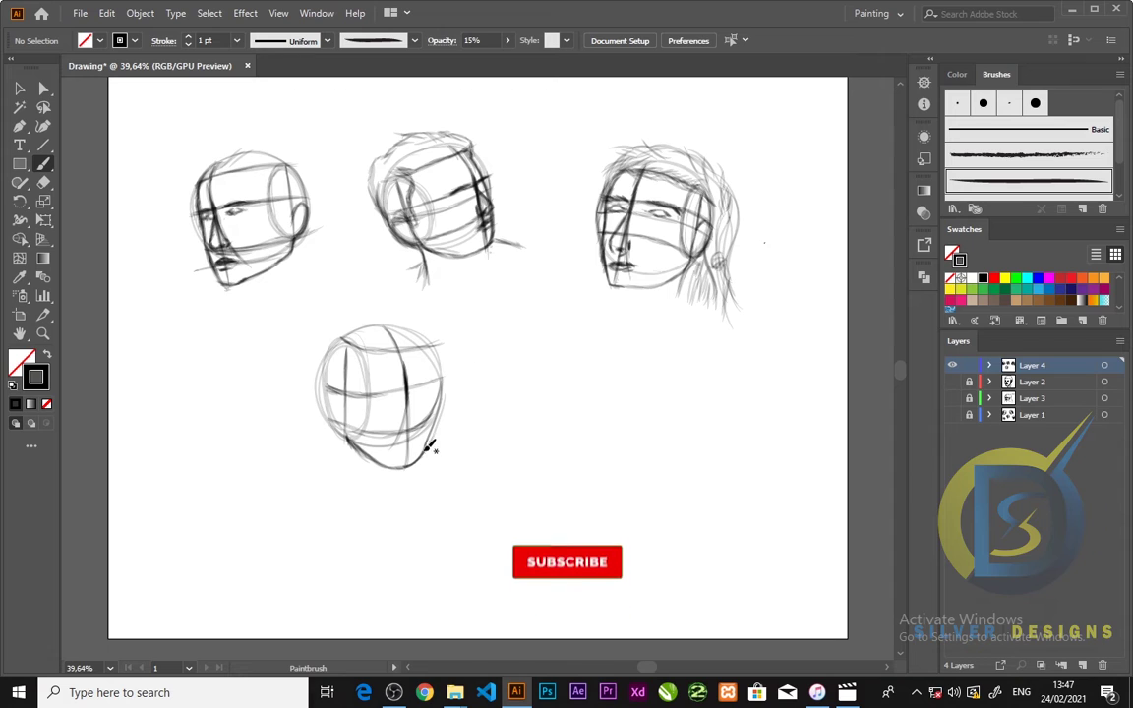
Step: Darken the fourth head's left contour and draw its eyebrows, nose, lips and eyes along the guides
mouse_move(325, 393)
mouse_down()
mouse_move(344, 438)
mouse_move(342, 406)
mouse_move(386, 401)
mouse_up()
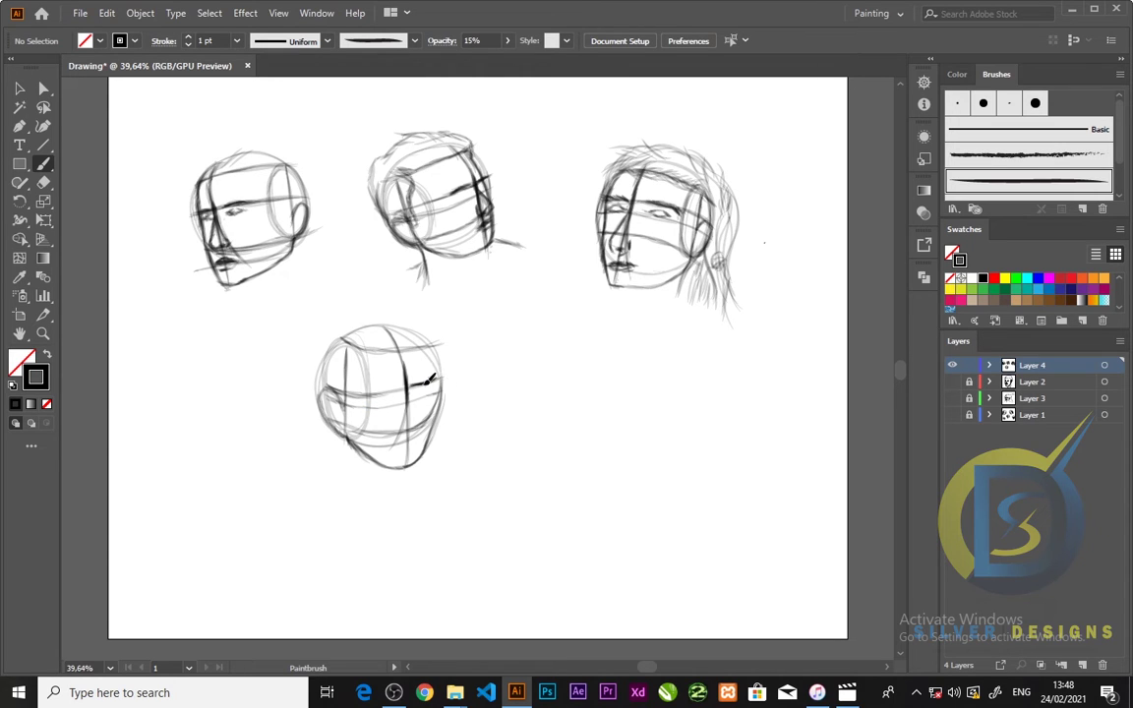
drag(389, 391, 406, 387)
drag(414, 405, 424, 427)
drag(331, 443, 455, 438)
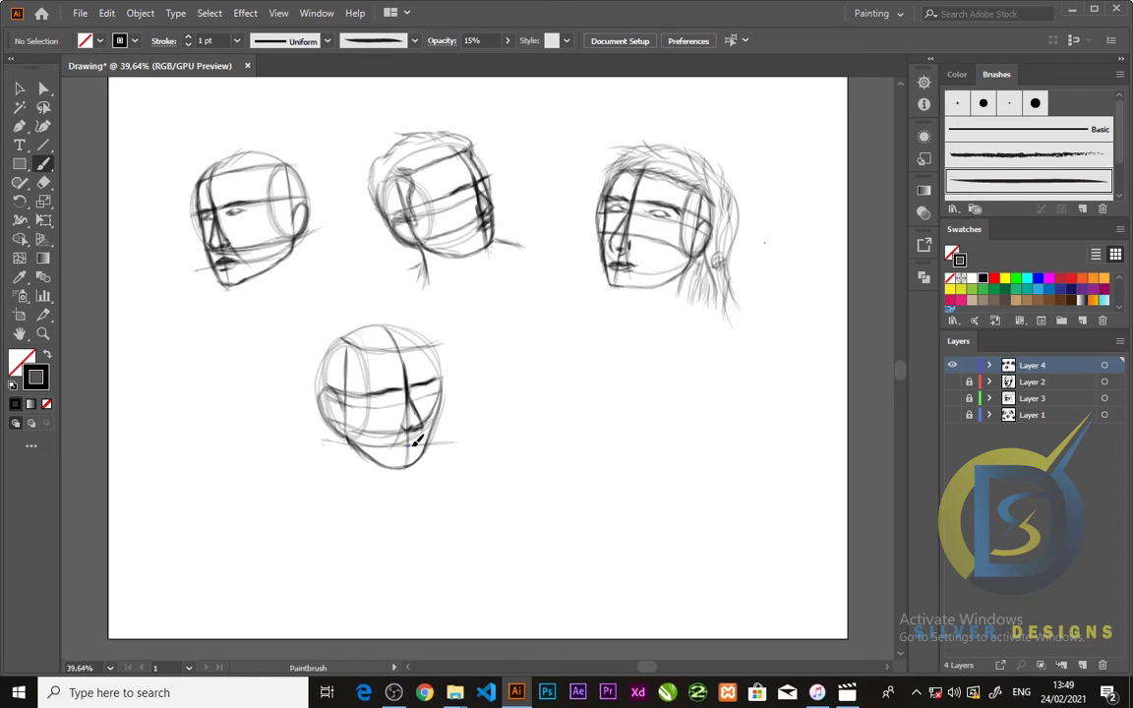
drag(417, 440, 419, 442)
drag(397, 401, 401, 399)
mouse_move(380, 401)
mouse_down()
mouse_move(435, 408)
mouse_move(442, 369)
mouse_up()
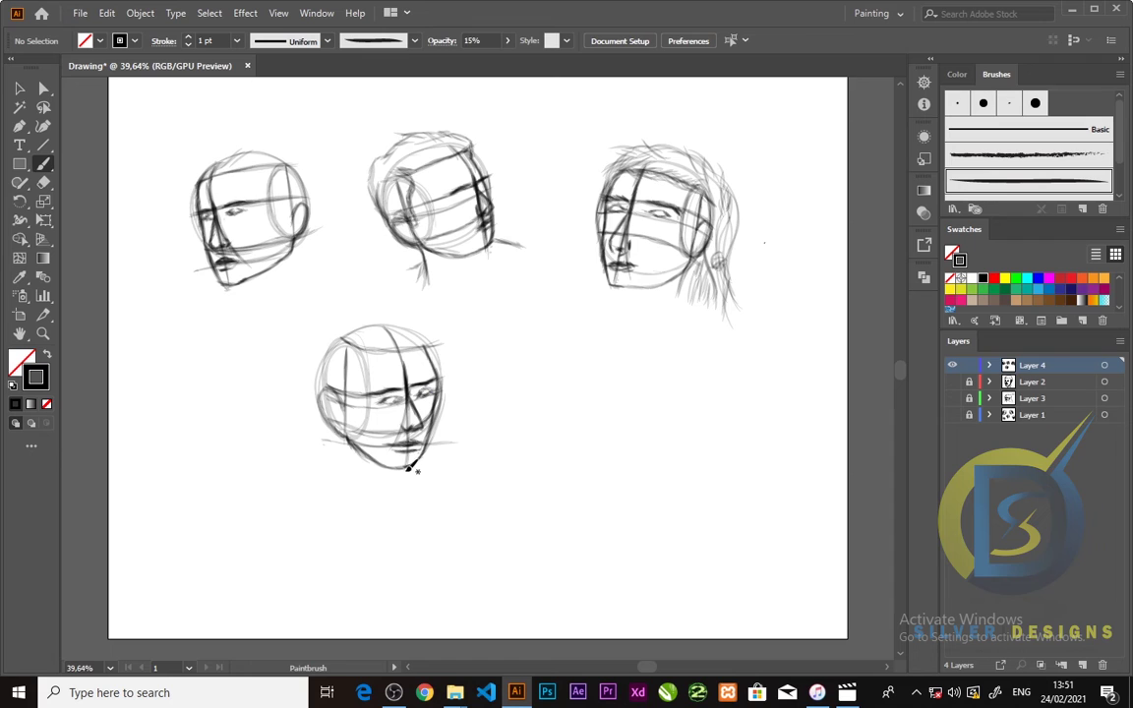
Step: Reduce the Eraser size and trim the left part of the fourth head's lips
double_click(44, 183)
click(649, 438)
drag(466, 404, 431, 404)
double_click(43, 183)
click(648, 439)
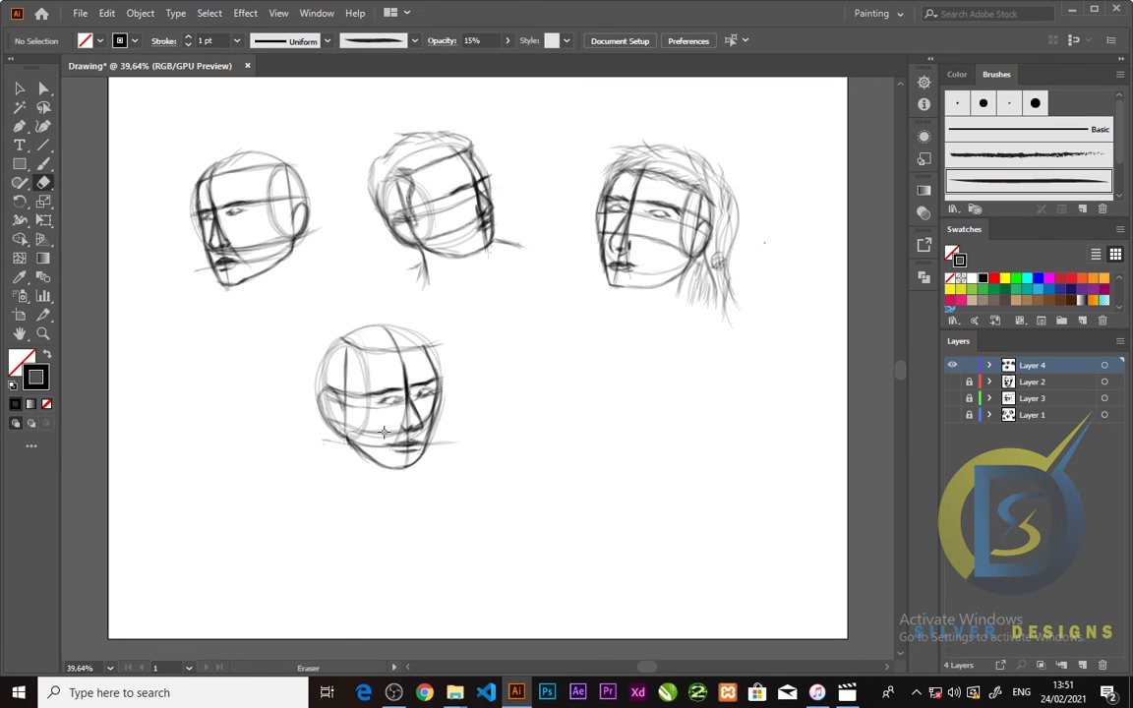
Step: Sketch short swept hair over the top and left side of the fourth head
key(b)
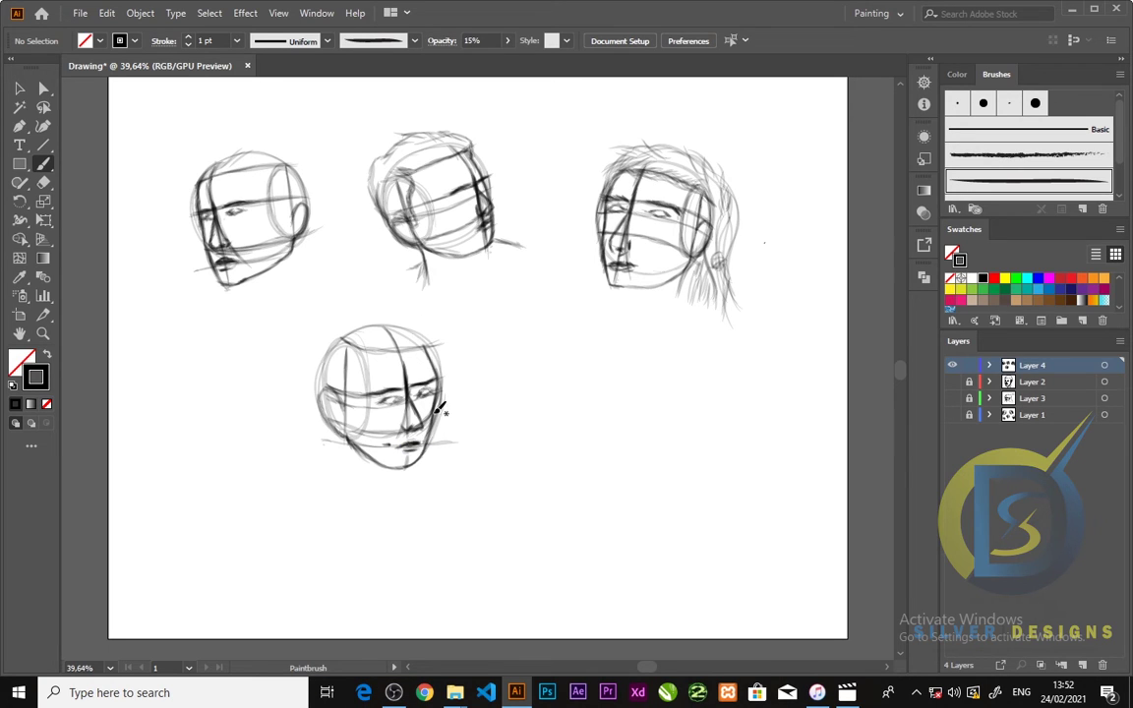
mouse_move(319, 384)
mouse_down()
mouse_move(315, 354)
mouse_move(336, 303)
mouse_move(416, 314)
mouse_move(441, 355)
mouse_up()
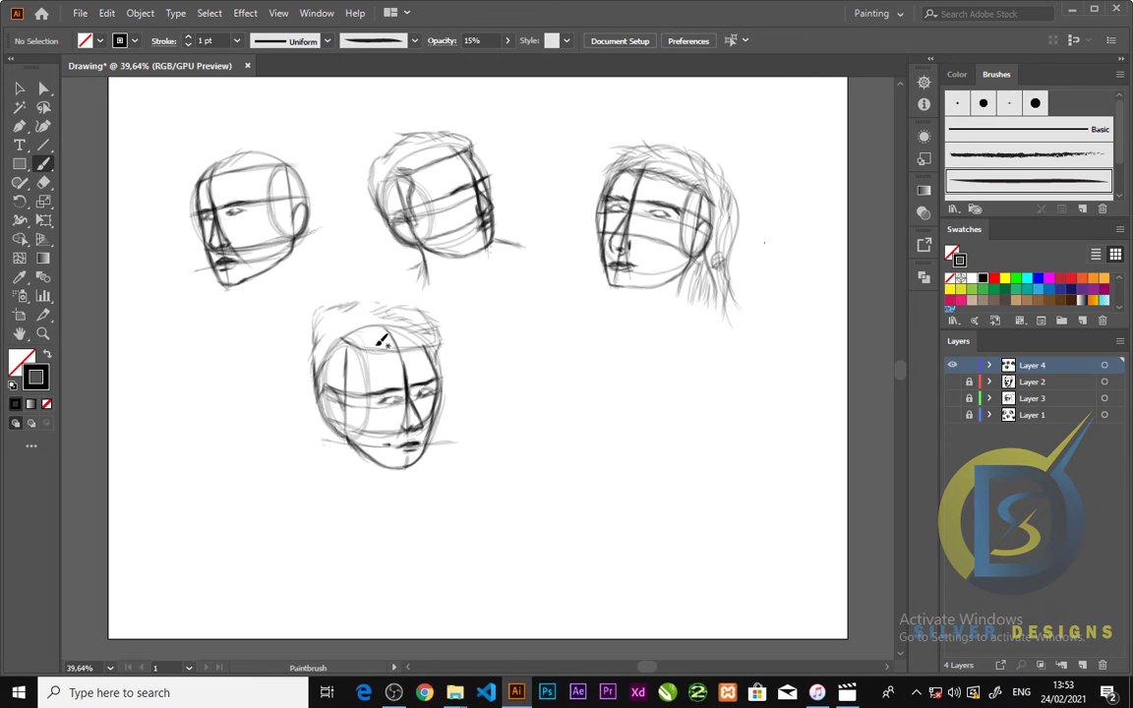
drag(313, 324, 312, 362)
Step: Select the fourth head with its hair, move it left beneath the first head, and deselect it
scroll(547, 336, down, 1)
click(18, 89)
drag(298, 278, 470, 458)
drag(418, 408, 307, 426)
click(167, 334)
click(43, 163)
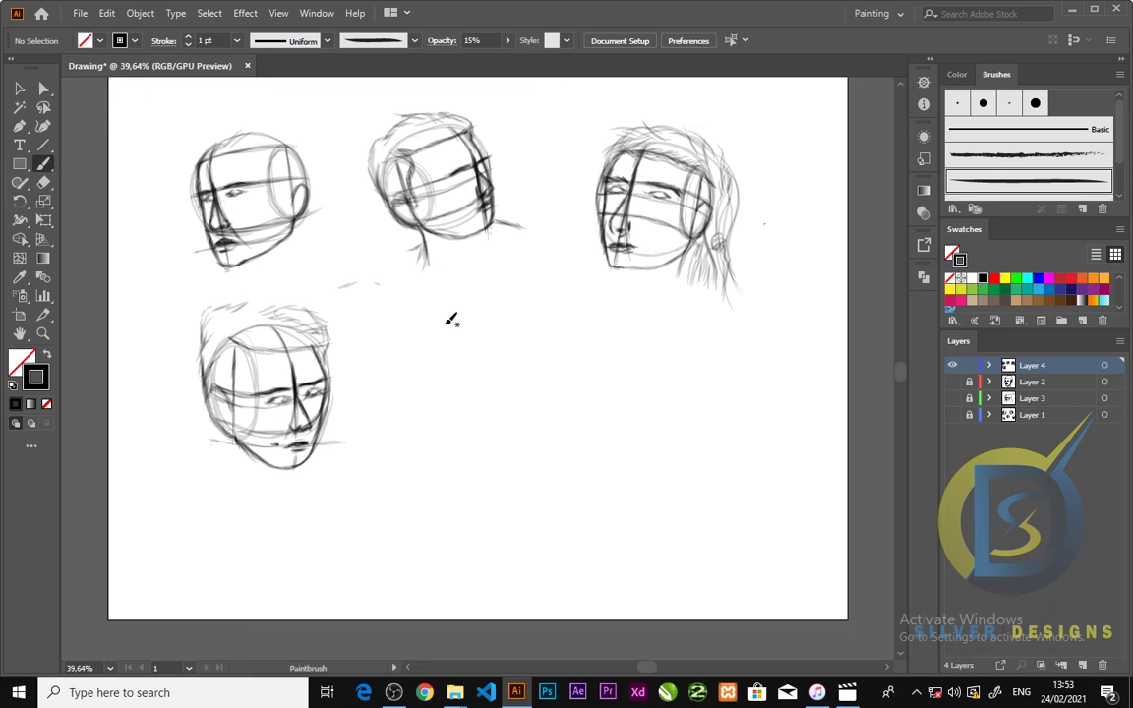
Step: Sketch the fifth head beside the fourth with a circle, tilted right side oval, slanted hairline, brow and nose guides, and a centre line
mouse_move(443, 322)
mouse_down()
mouse_move(489, 445)
mouse_move(521, 355)
mouse_move(455, 316)
mouse_move(400, 371)
mouse_move(403, 403)
mouse_up()
mouse_move(449, 322)
mouse_down()
mouse_move(465, 354)
mouse_move(487, 318)
mouse_move(517, 350)
mouse_move(516, 404)
mouse_up()
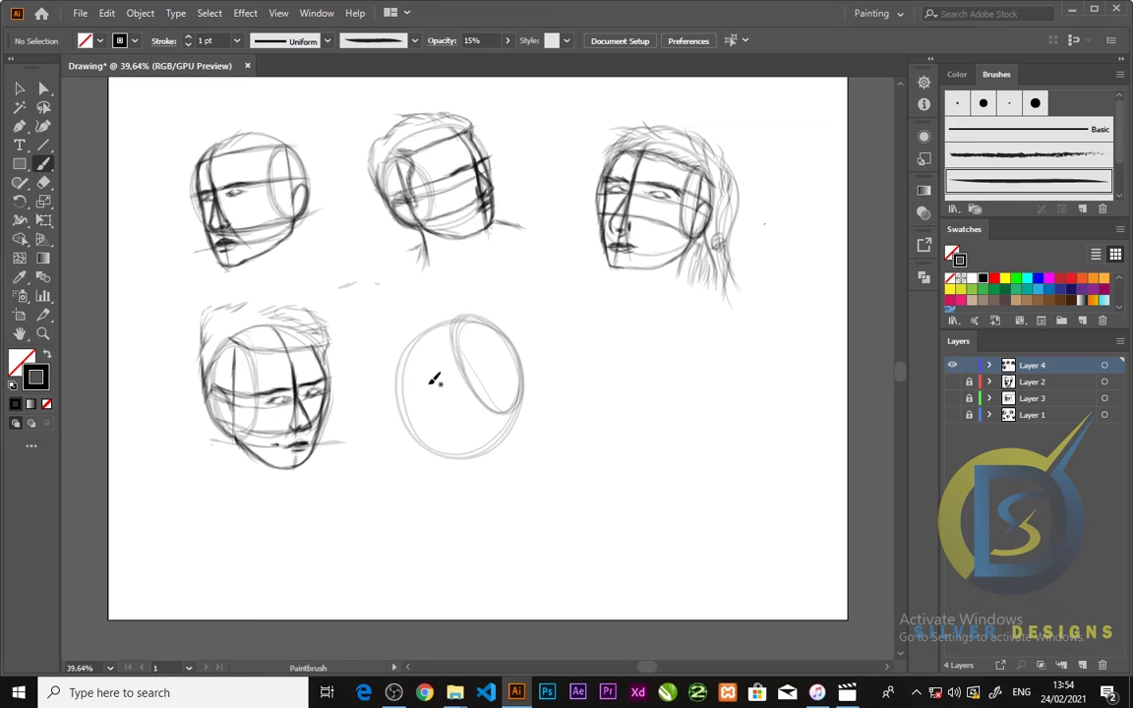
mouse_move(406, 357)
mouse_down()
mouse_move(426, 407)
mouse_move(513, 351)
mouse_move(431, 353)
mouse_move(496, 309)
mouse_up()
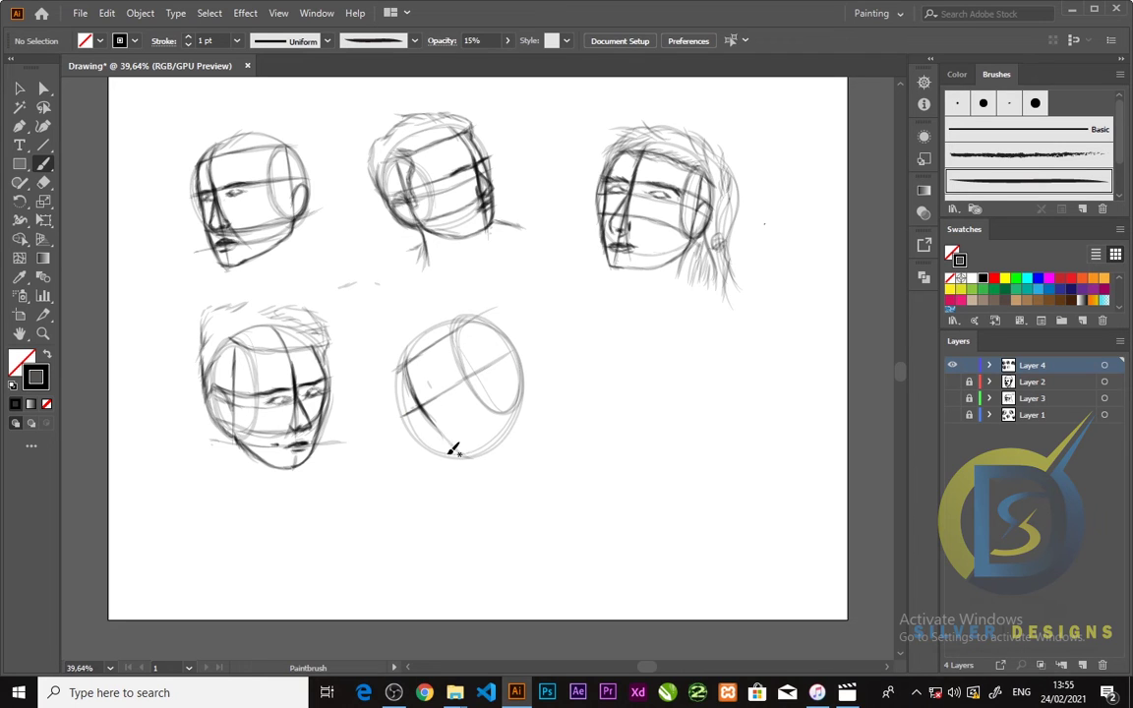
drag(431, 457, 539, 393)
drag(517, 414, 443, 452)
drag(426, 409, 471, 469)
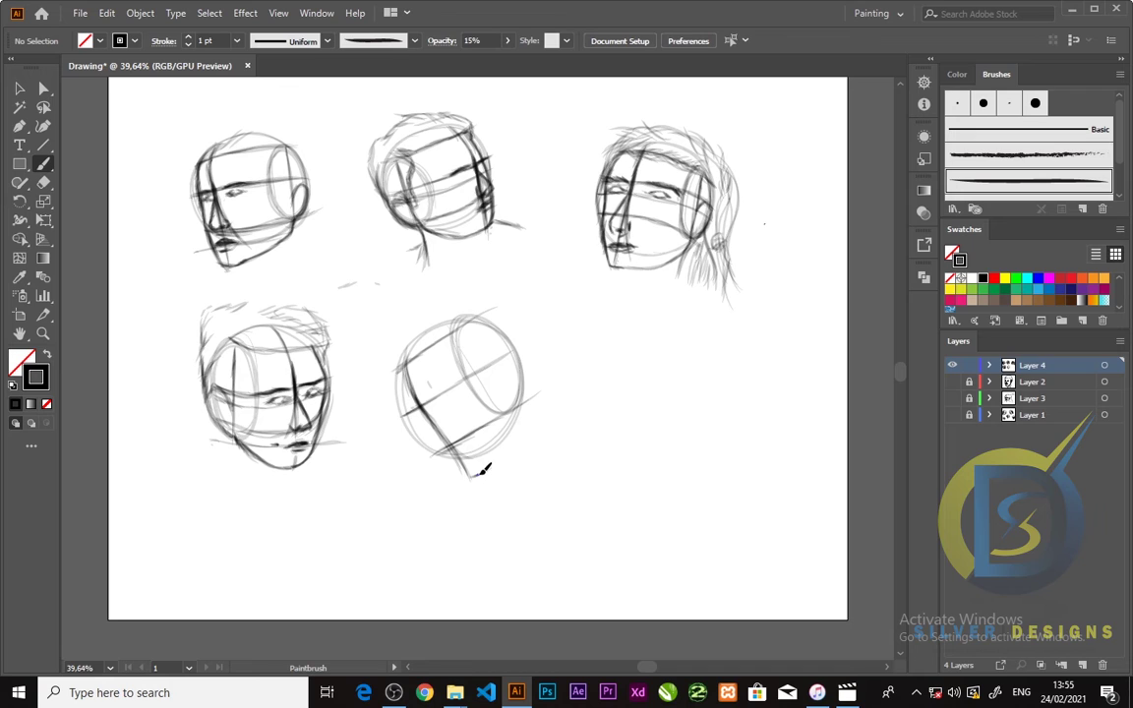
Step: Draw the slanted line through the fifth head's side oval, the jawline down to the chin, and the ear
drag(471, 326, 515, 407)
drag(478, 474, 539, 394)
drag(473, 480, 515, 431)
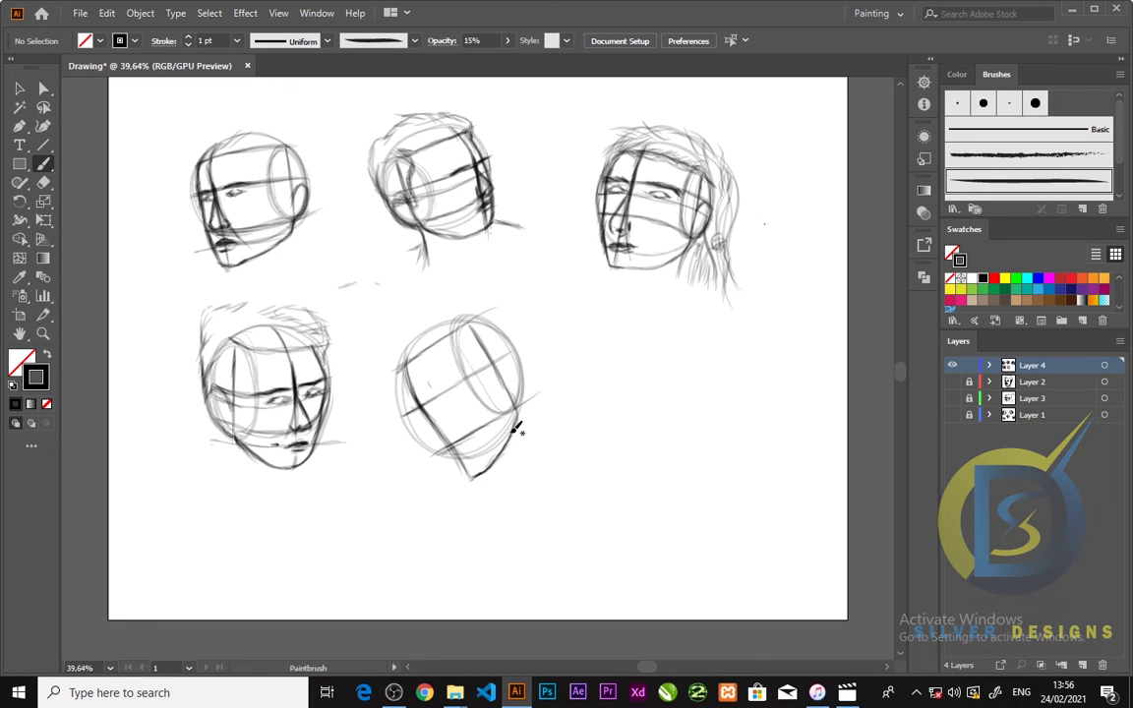
drag(503, 381, 520, 411)
drag(502, 379, 505, 364)
drag(522, 372, 523, 403)
Step: Darken the fifth head's left contour and draw its eyebrows, eyes, nose and lips along the tilted guides
mouse_move(435, 452)
mouse_down()
mouse_move(477, 475)
mouse_move(435, 453)
mouse_move(408, 395)
mouse_move(430, 439)
mouse_up()
mouse_move(405, 373)
mouse_down()
mouse_move(409, 414)
mouse_move(515, 360)
mouse_up()
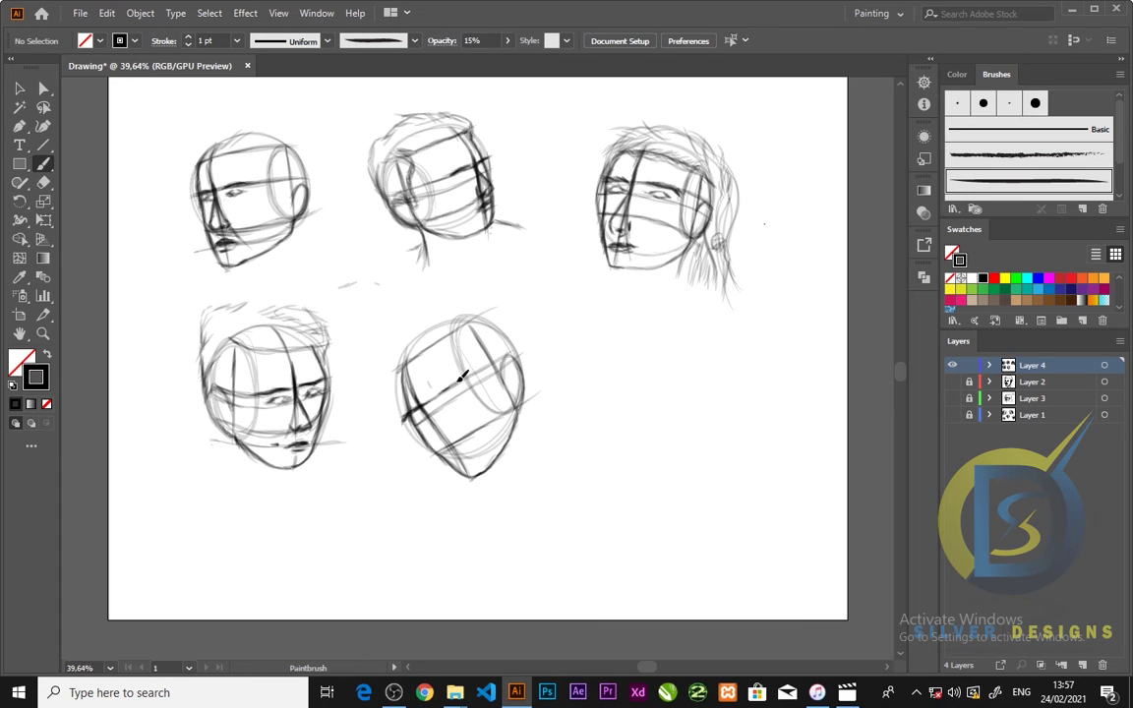
drag(458, 381, 475, 375)
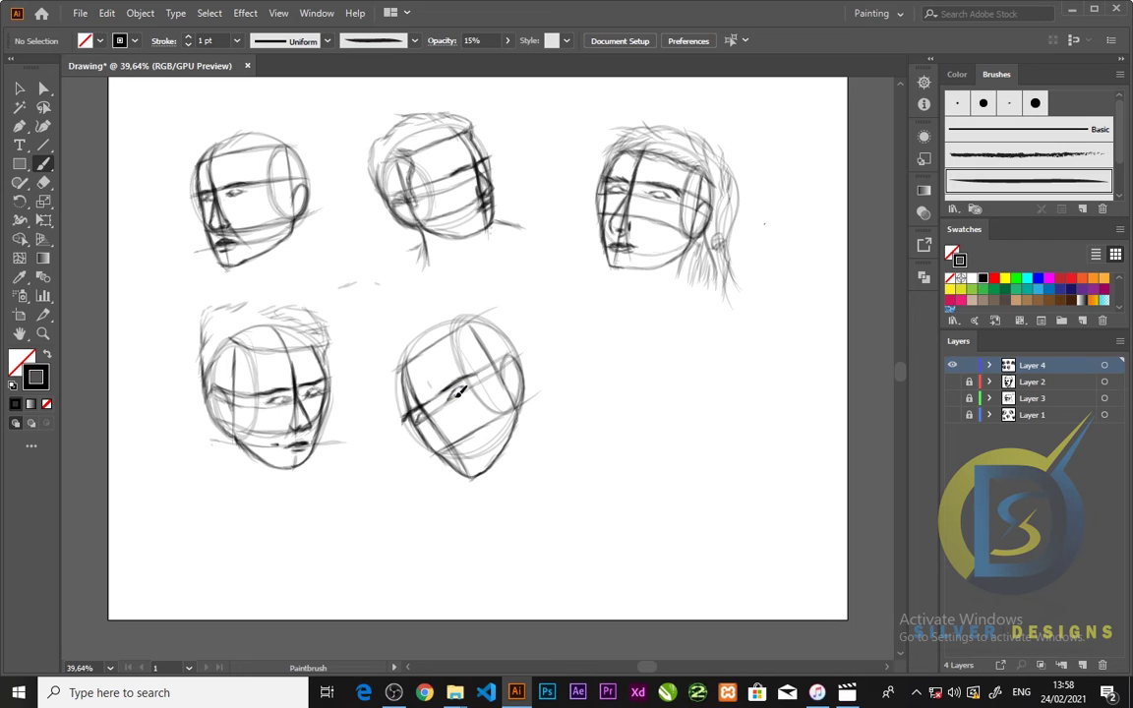
mouse_move(435, 423)
mouse_down()
mouse_move(439, 445)
mouse_move(459, 431)
mouse_up()
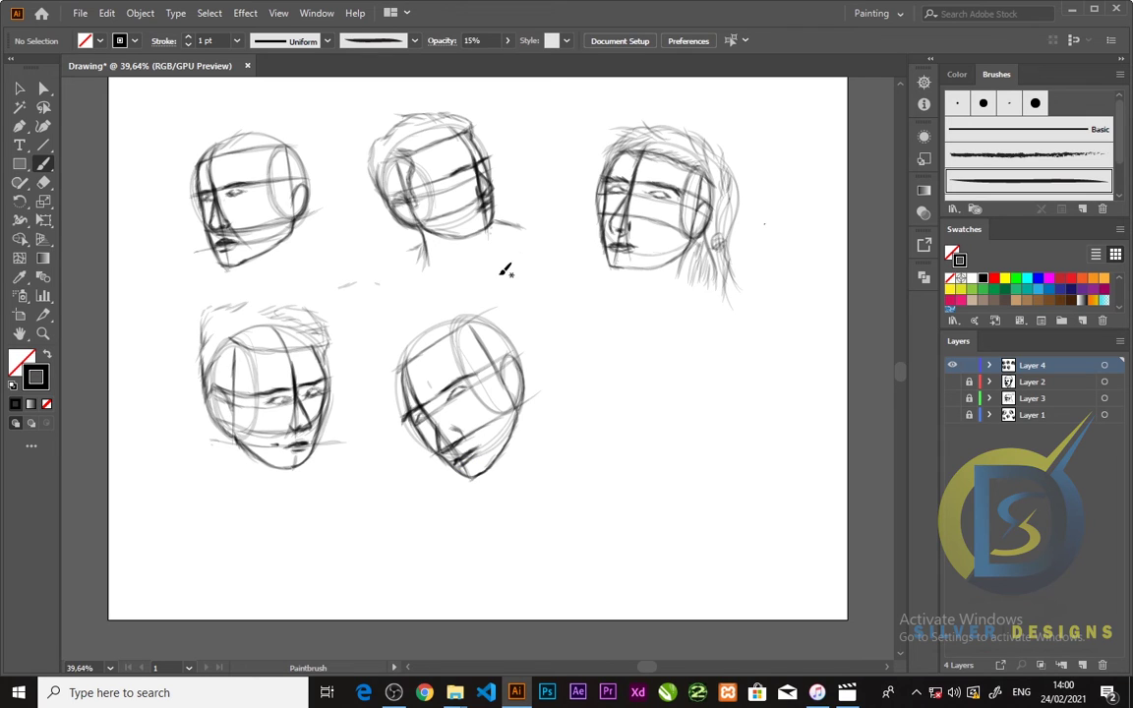
Step: Sketch tall swept-up hair locks over the top and left side of the fifth head
drag(401, 391, 394, 328)
drag(395, 390, 377, 320)
mouse_move(380, 362)
mouse_down()
mouse_move(455, 298)
mouse_move(437, 323)
mouse_move(420, 296)
mouse_up()
drag(383, 340, 435, 306)
mouse_move(425, 301)
mouse_down()
mouse_move(484, 277)
mouse_move(486, 287)
mouse_up()
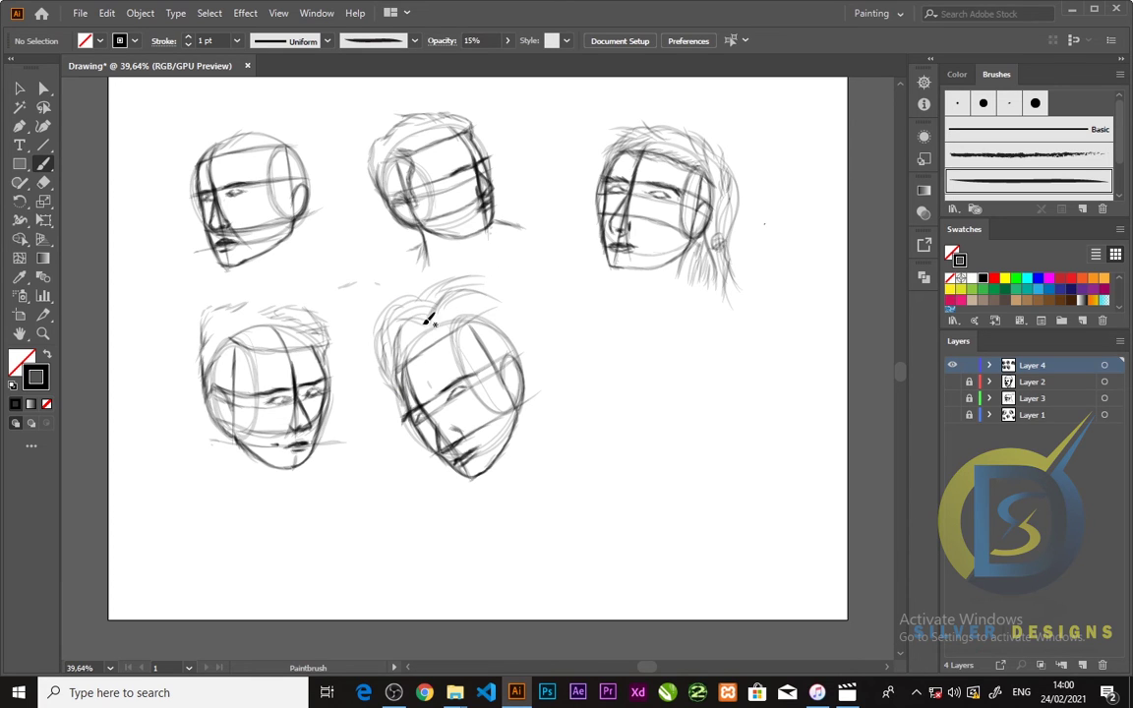
drag(428, 324, 499, 298)
Step: Darken the fifth head's hairline and right temple, and add hair strokes over the upper right of the head
mouse_move(405, 368)
mouse_down()
mouse_move(471, 326)
mouse_move(498, 379)
mouse_move(500, 310)
mouse_up()
drag(522, 362, 504, 307)
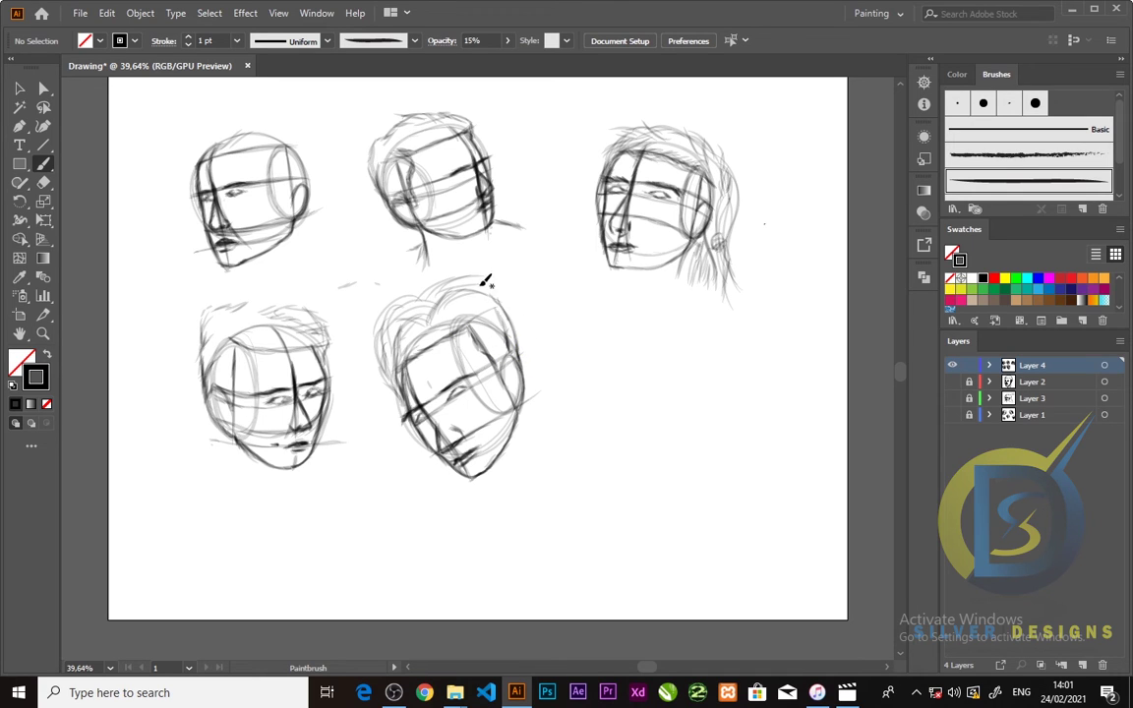
drag(436, 320, 522, 313)
drag(451, 280, 526, 306)
Step: Enlarge the Eraser and erase the tall hair and the circle's upper edge above the fifth head's hairline
double_click(43, 183)
drag(430, 402, 440, 402)
key(Return)
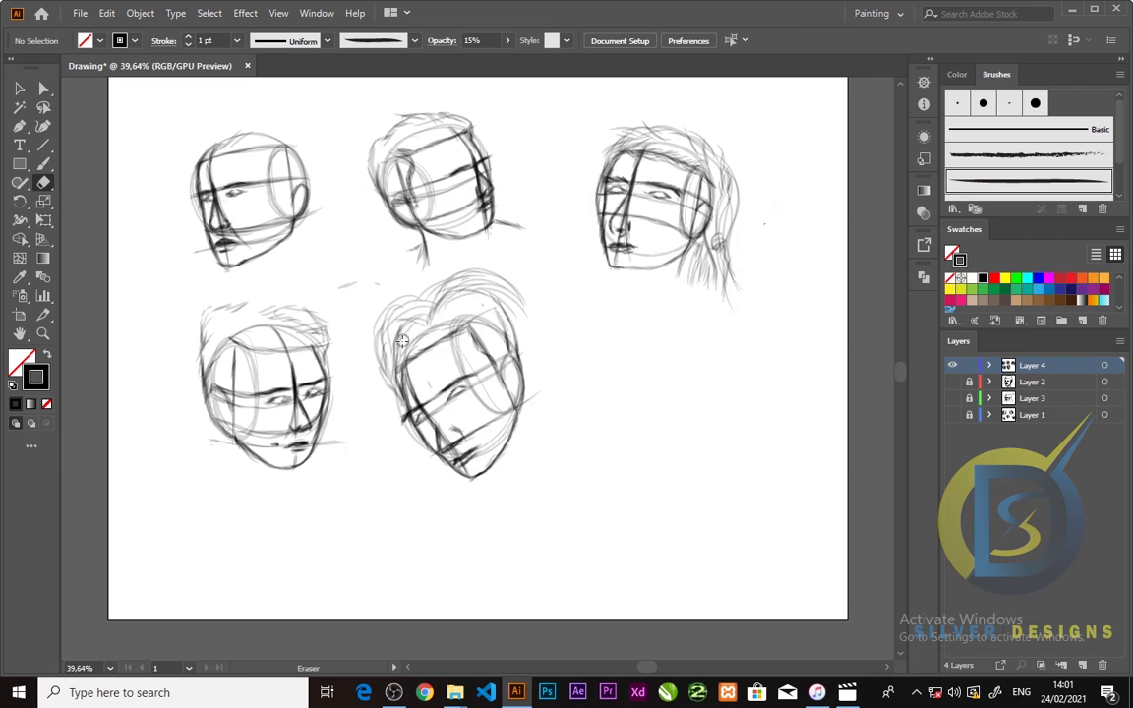
mouse_move(402, 341)
mouse_down()
mouse_move(410, 323)
mouse_move(369, 290)
mouse_move(374, 300)
mouse_up()
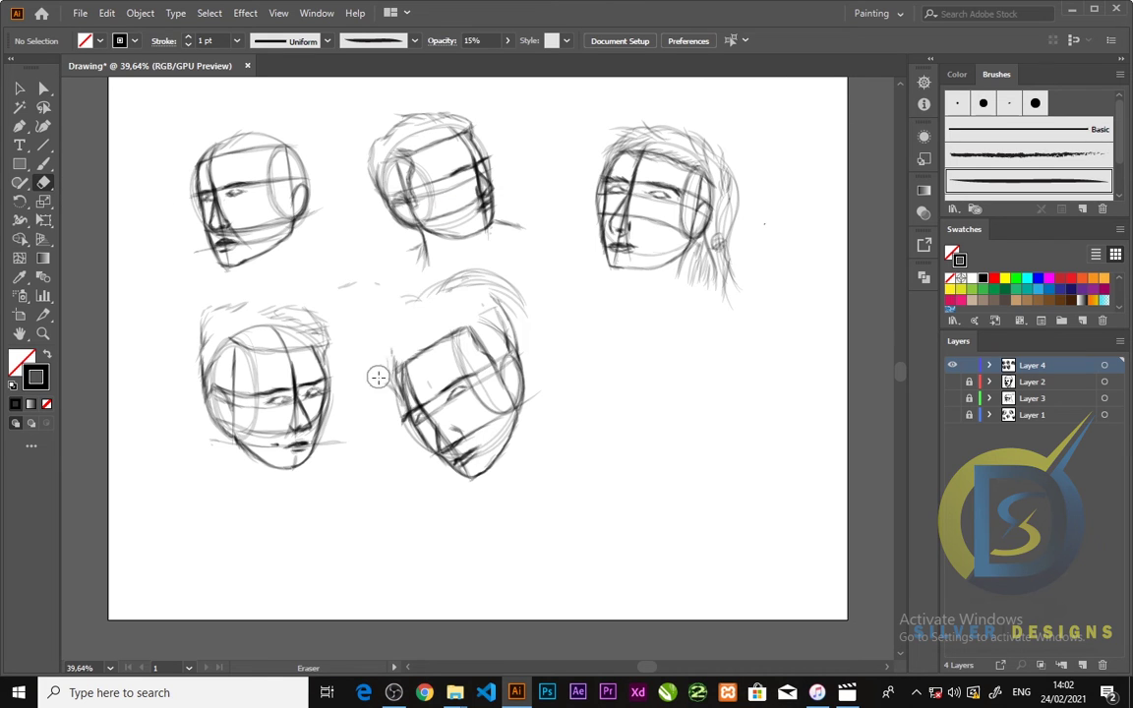
drag(364, 257, 462, 273)
Step: Redraw the fifth head's hair as shorter strokes following the top of the skull
key(b)
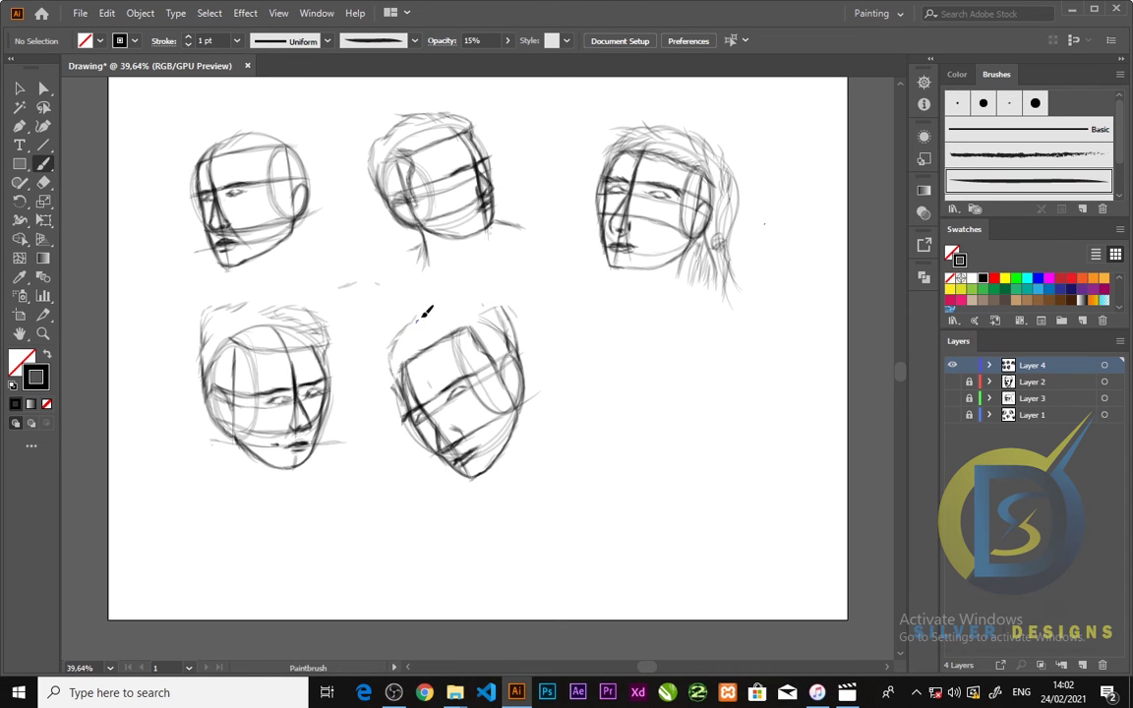
mouse_move(421, 319)
mouse_down()
mouse_move(490, 304)
mouse_move(510, 326)
mouse_up()
mouse_move(394, 375)
mouse_down()
mouse_move(381, 344)
mouse_move(460, 302)
mouse_move(504, 316)
mouse_up()
Step: Sketch a large circle for the sixth head below the third head and divide it with vertical and horizontal centre lines
scroll(531, 292, down, 1)
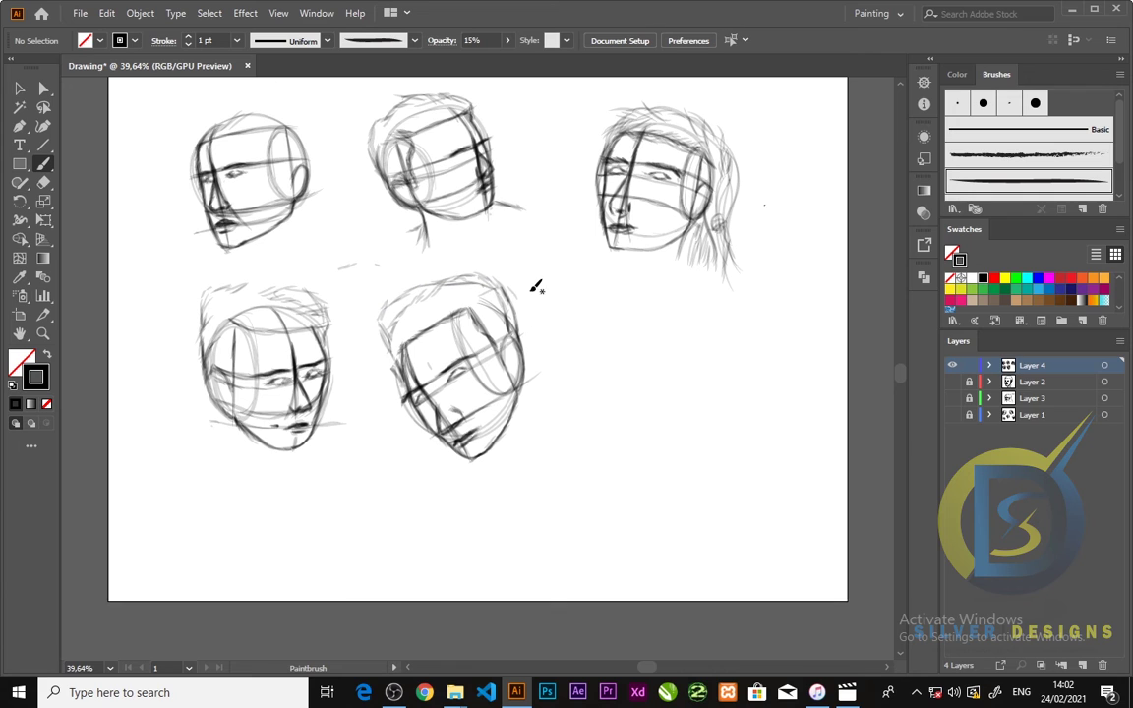
scroll(536, 286, up, 2)
mouse_move(625, 327)
mouse_down()
mouse_move(619, 460)
mouse_move(698, 323)
mouse_move(743, 404)
mouse_move(740, 422)
mouse_up()
drag(595, 381, 713, 322)
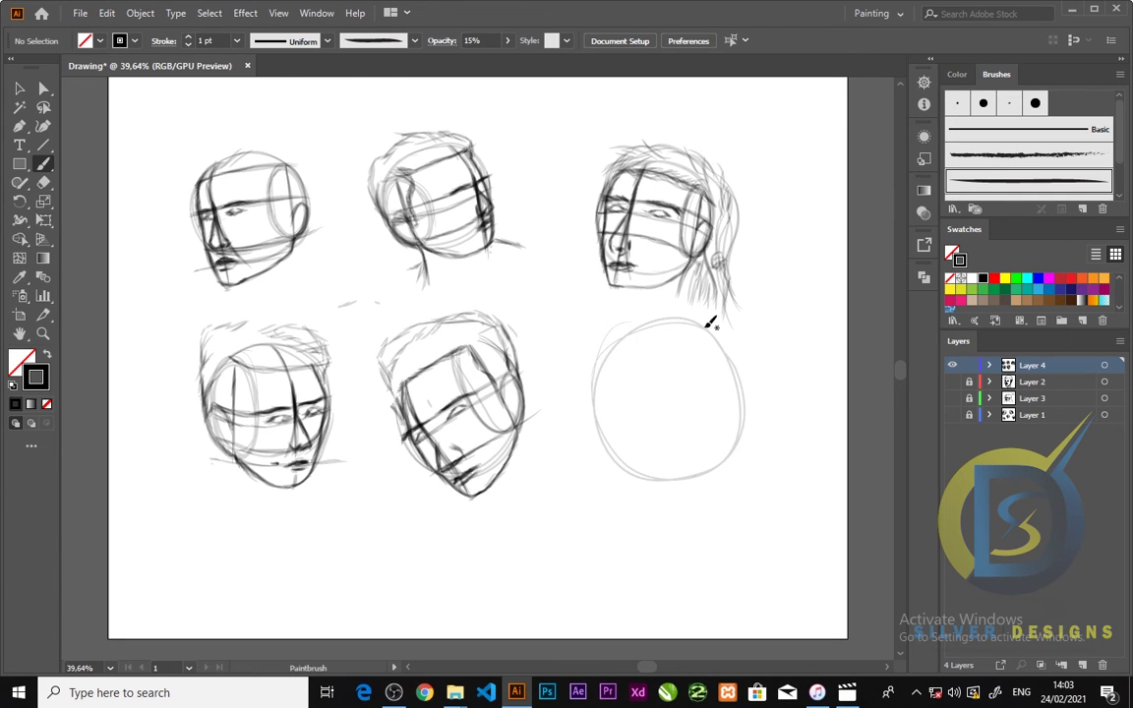
drag(741, 398, 740, 445)
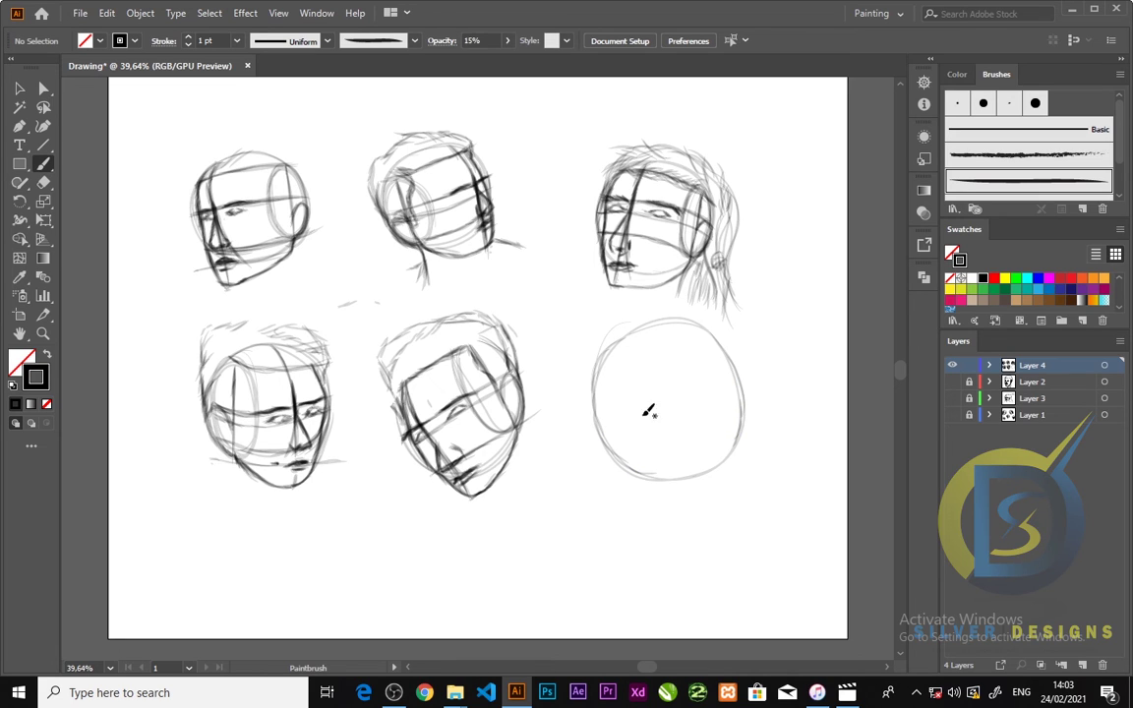
drag(674, 319, 666, 478)
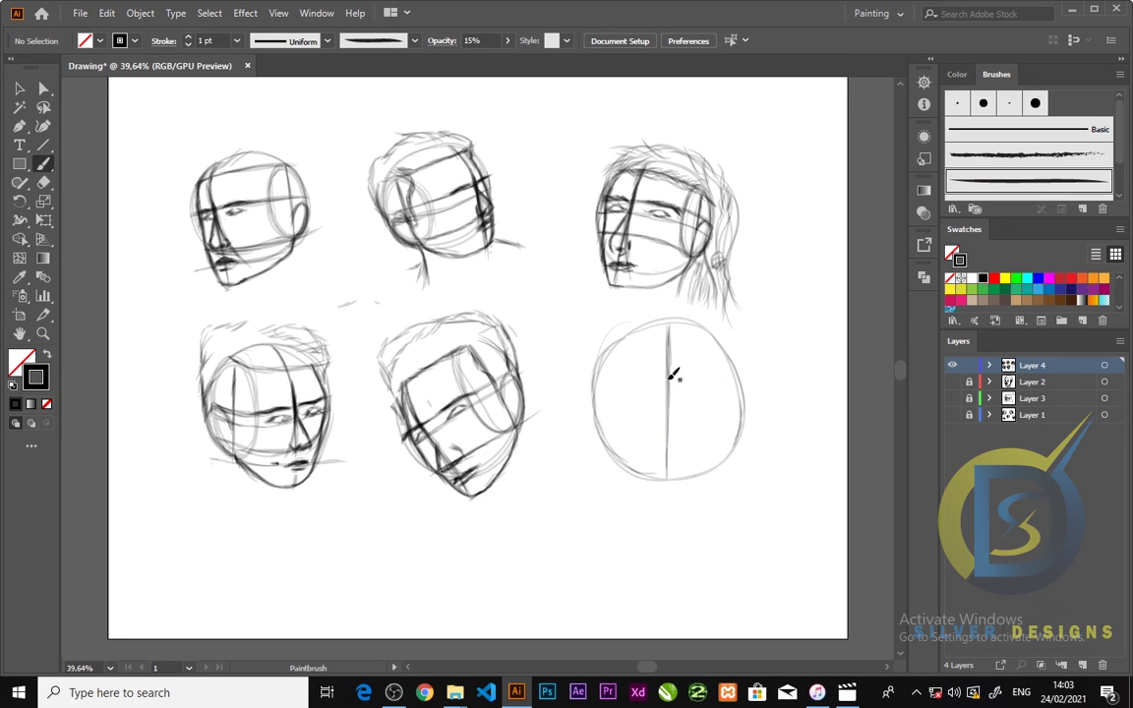
mouse_move(669, 380)
mouse_down()
mouse_move(667, 429)
mouse_move(669, 393)
mouse_up()
drag(593, 404, 740, 402)
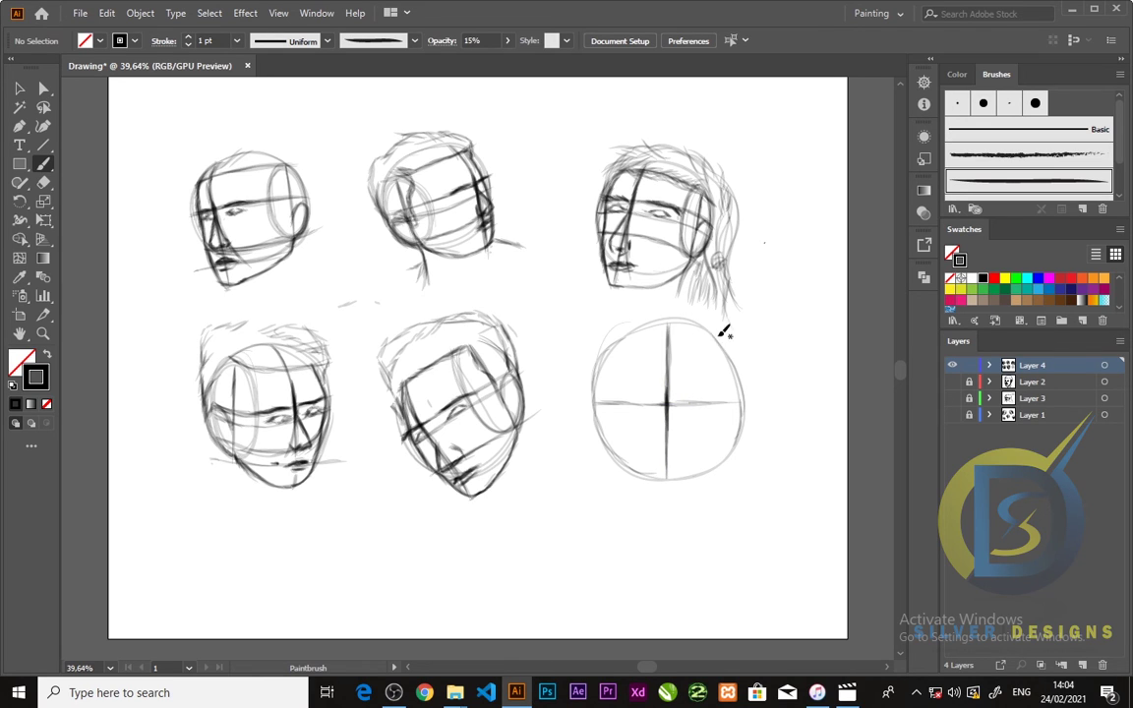
Step: Add both side lines and curved hairline and nose guides to the sixth head, and extend its centre line below the circle
drag(604, 350, 608, 459)
drag(732, 381, 729, 464)
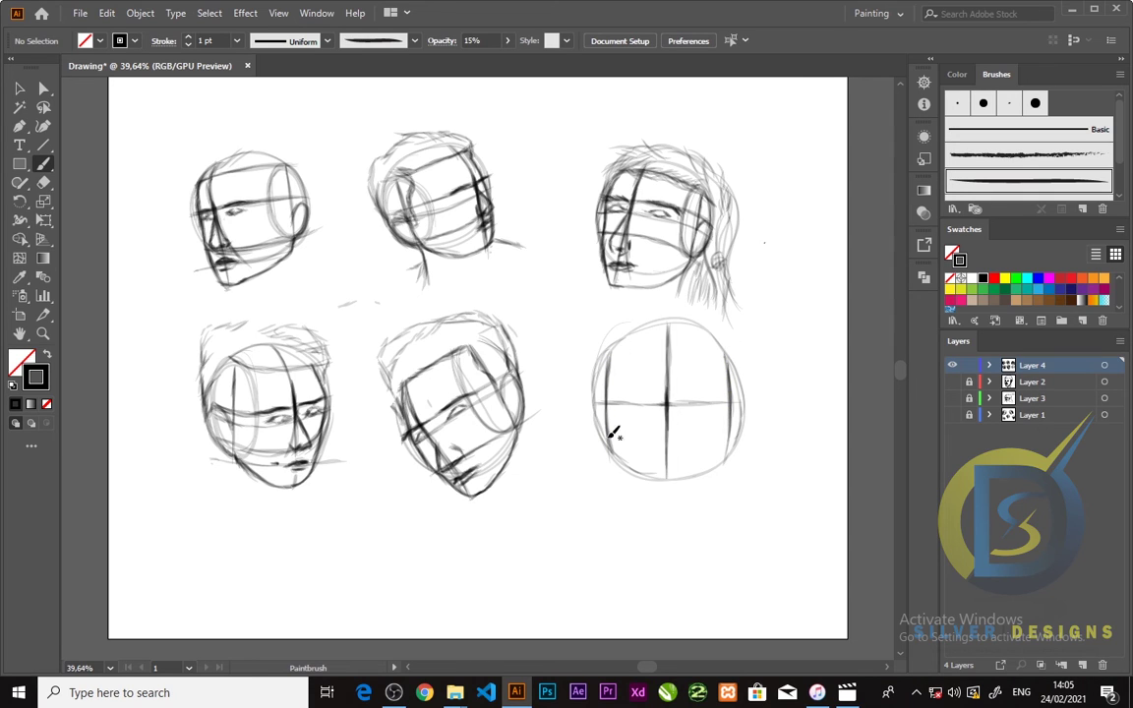
mouse_move(606, 360)
mouse_down()
mouse_move(703, 331)
mouse_move(747, 369)
mouse_up()
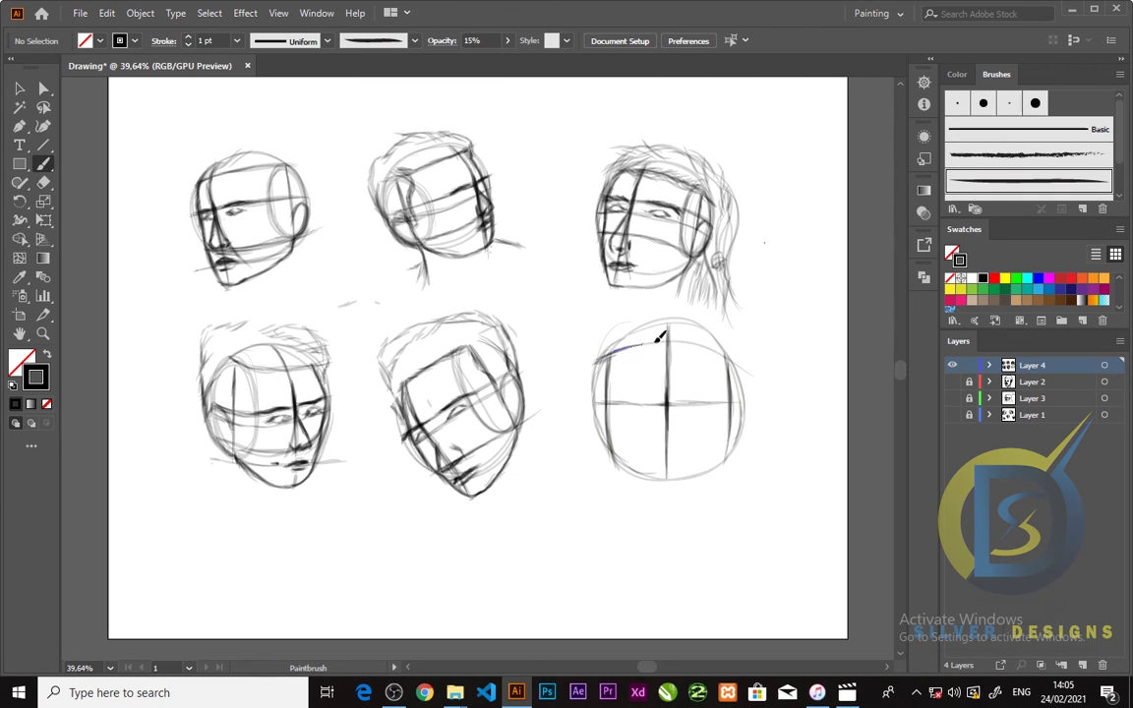
mouse_move(597, 442)
mouse_down()
mouse_move(716, 457)
mouse_move(704, 473)
mouse_up()
drag(670, 433, 667, 556)
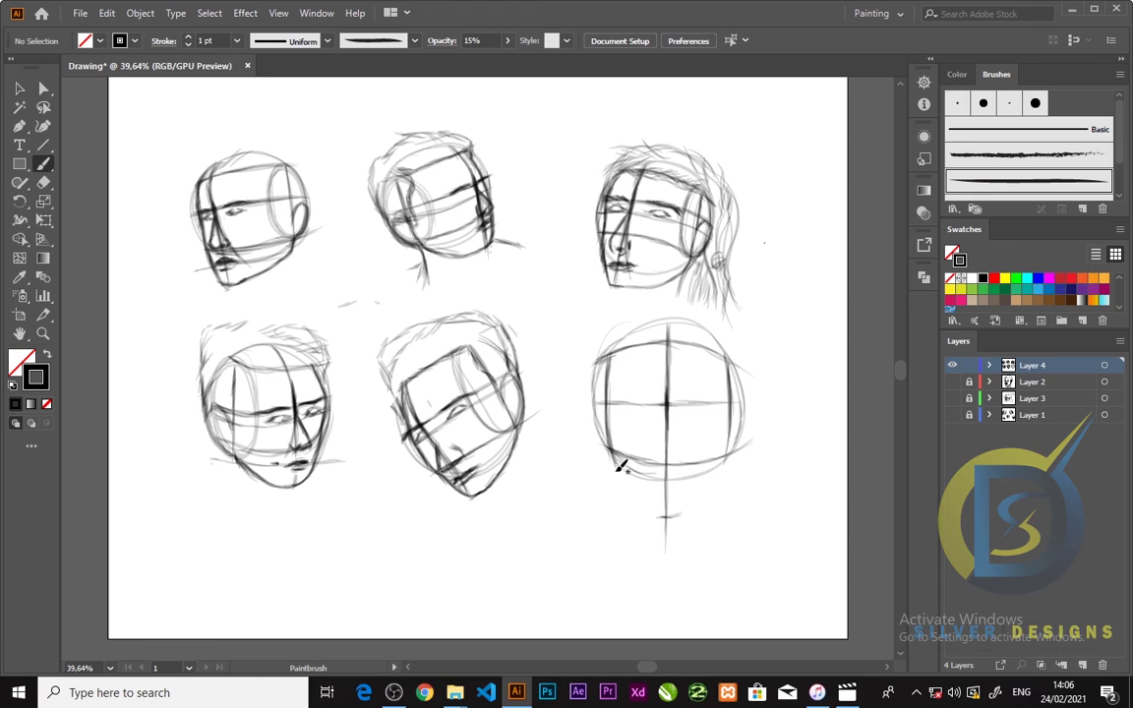
Step: Draw the sixth head's jawline on both sides down to a flat chin on the centre line
mouse_move(615, 466)
mouse_down()
mouse_move(644, 503)
mouse_move(694, 515)
mouse_up()
drag(725, 462, 692, 517)
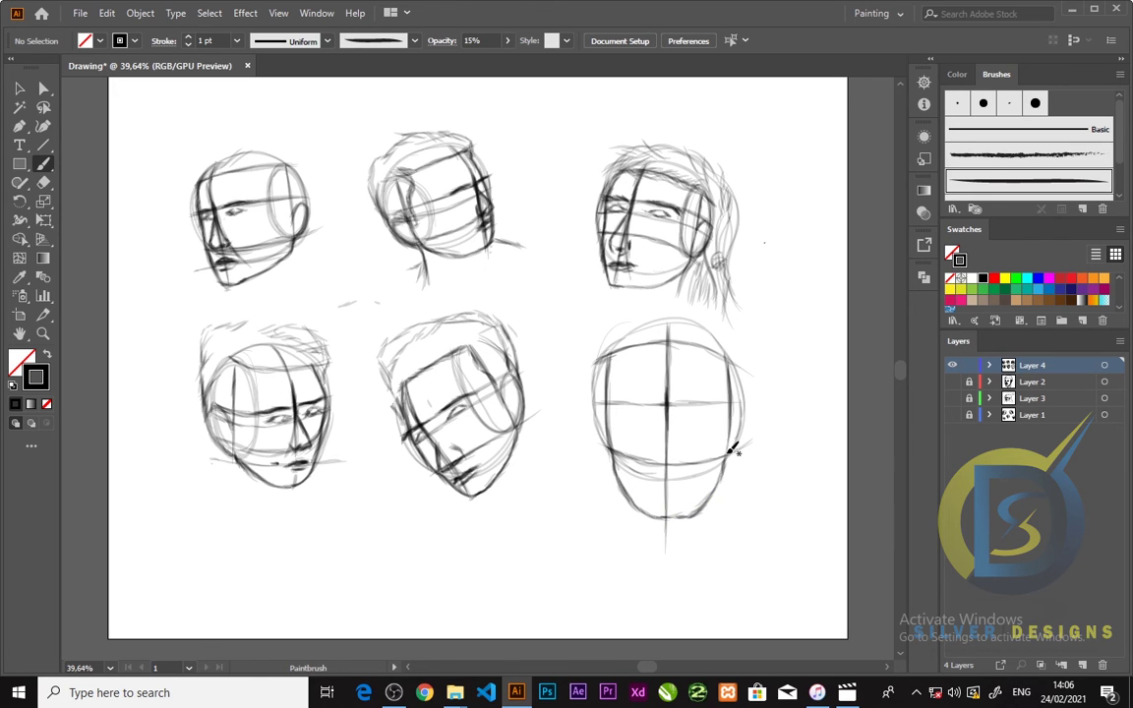
drag(728, 454, 664, 518)
Step: Add an eye guide below the sixth head's brow line and darken both eyebrows
mouse_move(669, 343)
mouse_down()
mouse_move(668, 389)
mouse_move(733, 421)
mouse_up()
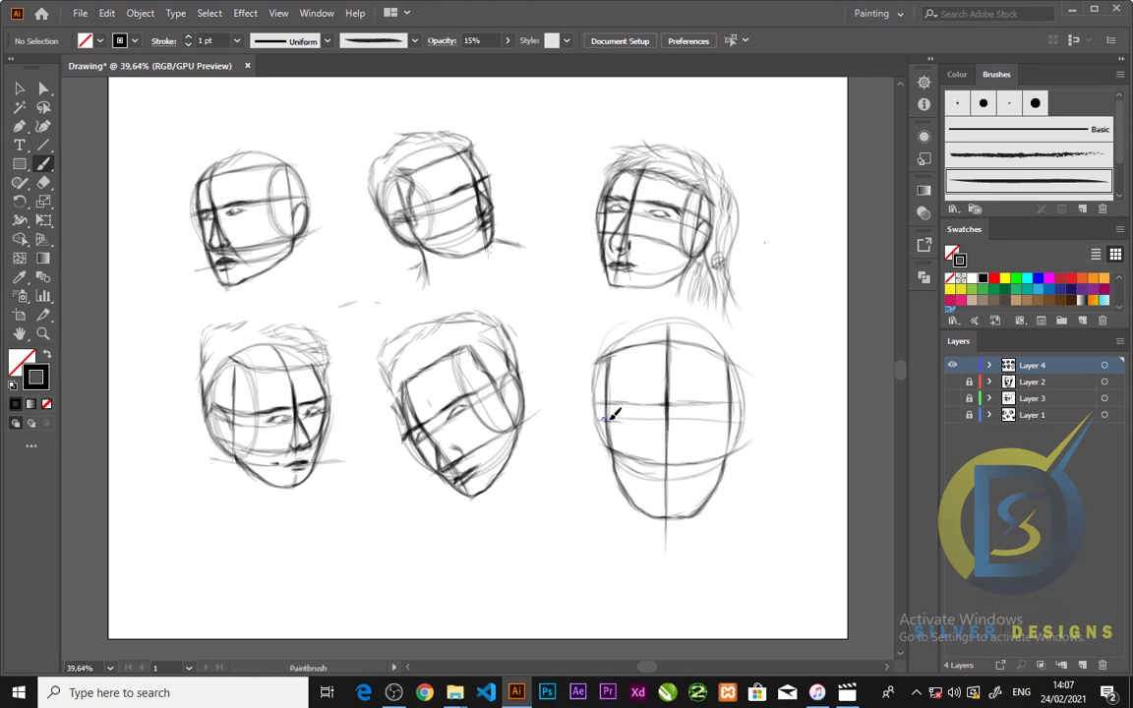
mouse_move(608, 420)
mouse_down()
mouse_move(734, 425)
mouse_move(645, 404)
mouse_move(726, 404)
mouse_up()
drag(680, 405, 717, 403)
drag(682, 405, 724, 404)
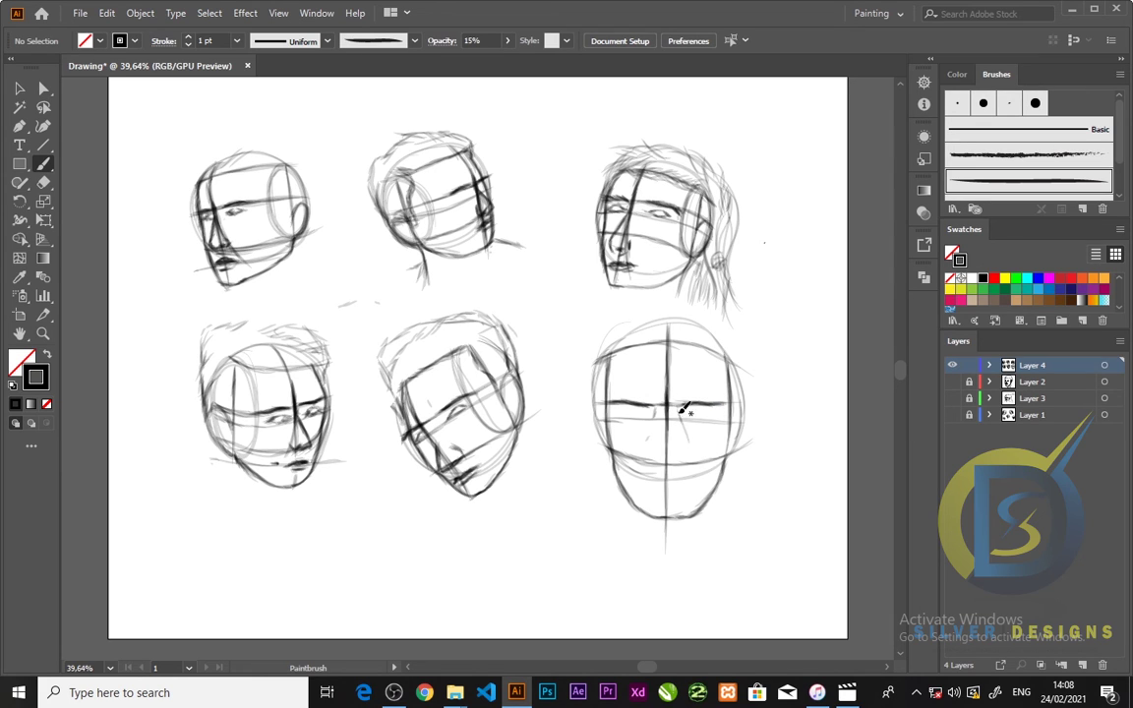
Step: Draw the sixth head's nose, erasing and redrawing its rough side line, and sketch a mouth guide with lips below it
drag(629, 453, 661, 415)
drag(632, 476, 665, 479)
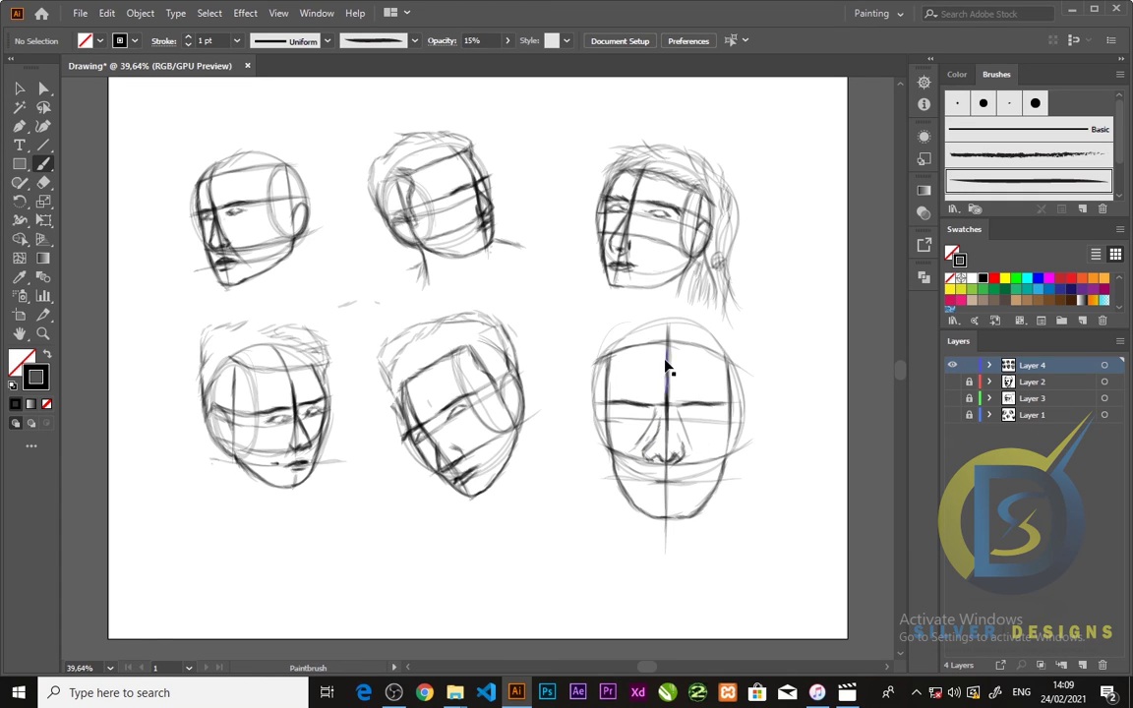
key(shift+e)
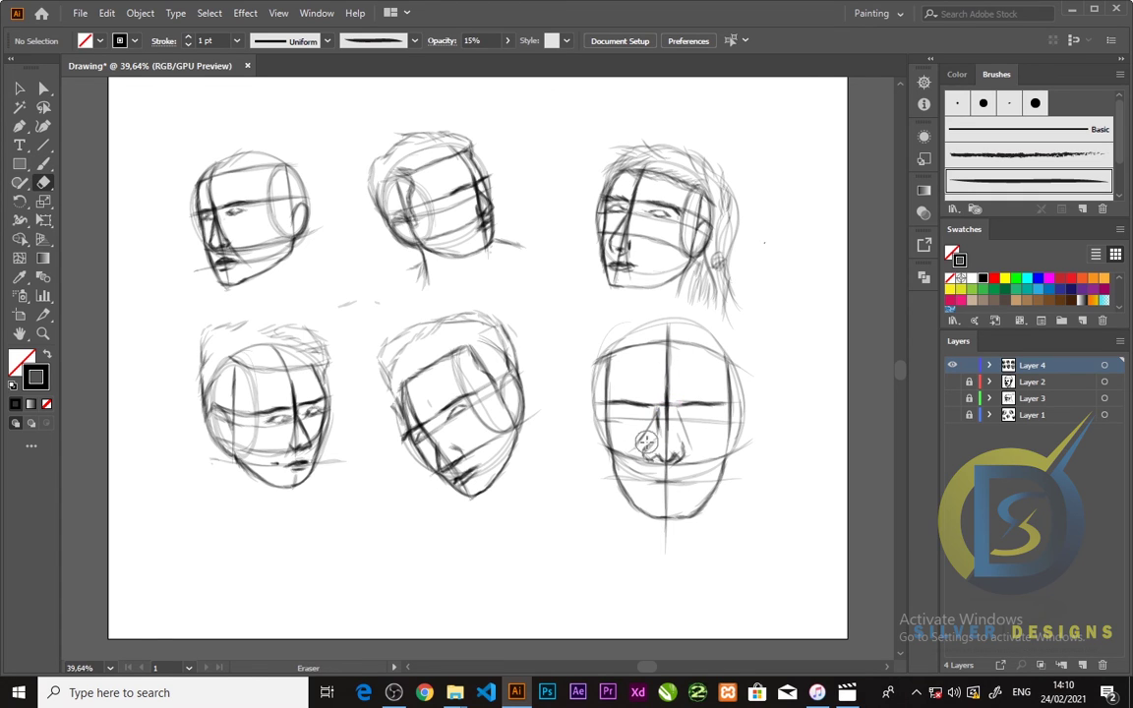
key(b)
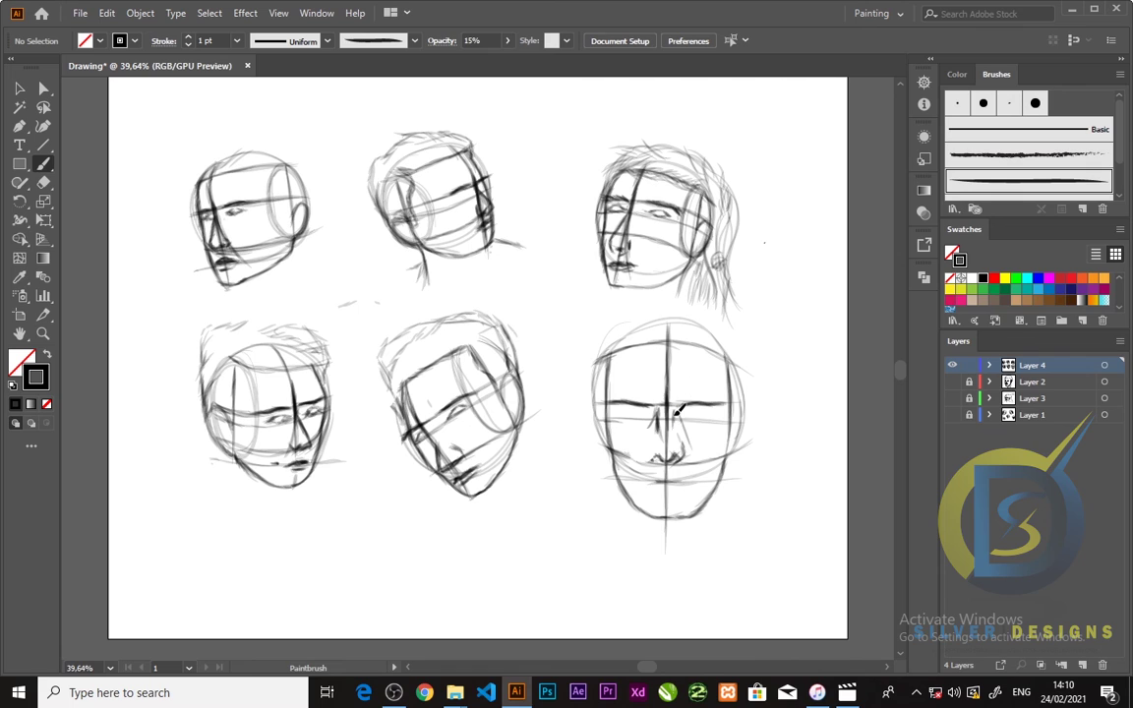
drag(651, 460, 665, 431)
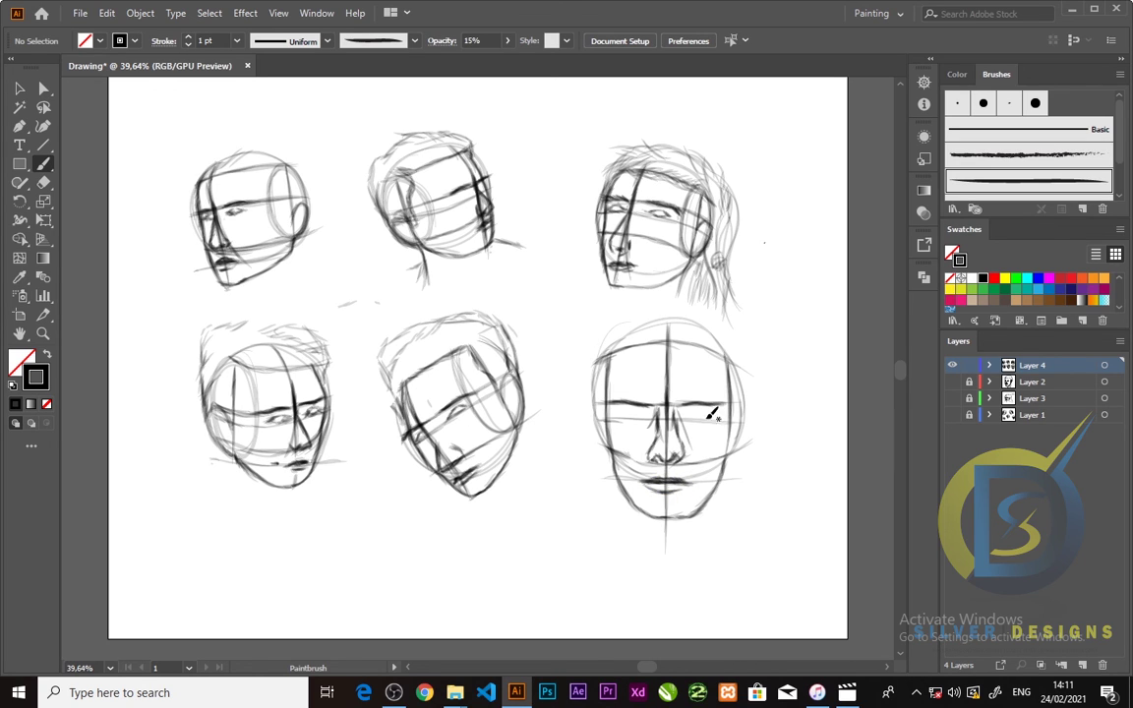
Step: Add ears on both sides of the sixth head and outline its short hair with a hairline, sideburns and raised top
mouse_move(729, 432)
mouse_down()
mouse_move(739, 413)
mouse_move(732, 453)
mouse_up()
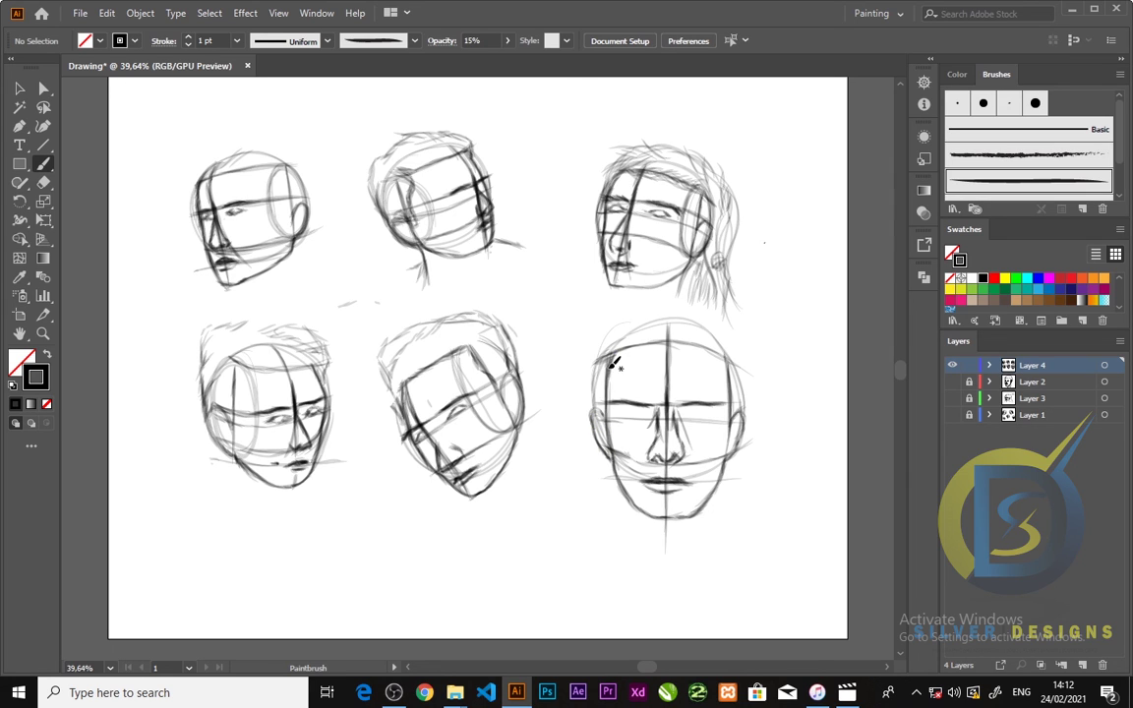
drag(641, 347, 719, 348)
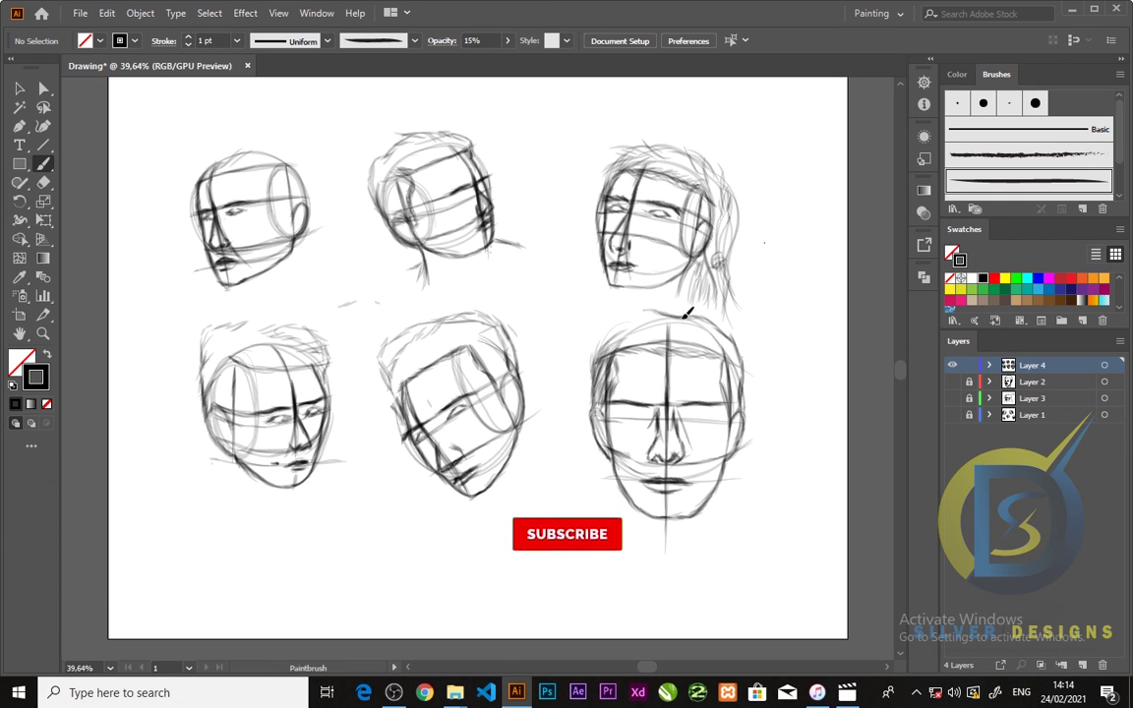
drag(610, 334, 593, 394)
drag(732, 371, 736, 404)
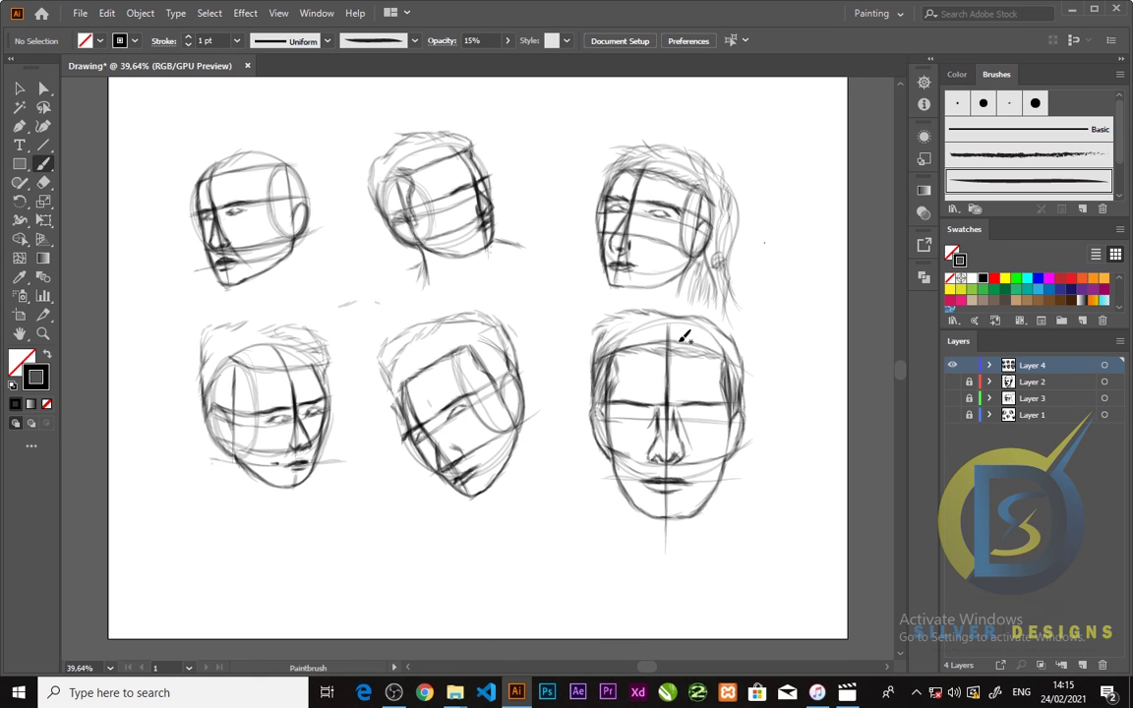
Step: Fill the sixth head's hair with dense curved strands sweeping across the top and down both sides
mouse_move(642, 325)
mouse_down()
mouse_move(601, 359)
mouse_move(607, 331)
mouse_move(688, 322)
mouse_move(719, 332)
mouse_move(625, 340)
mouse_up()
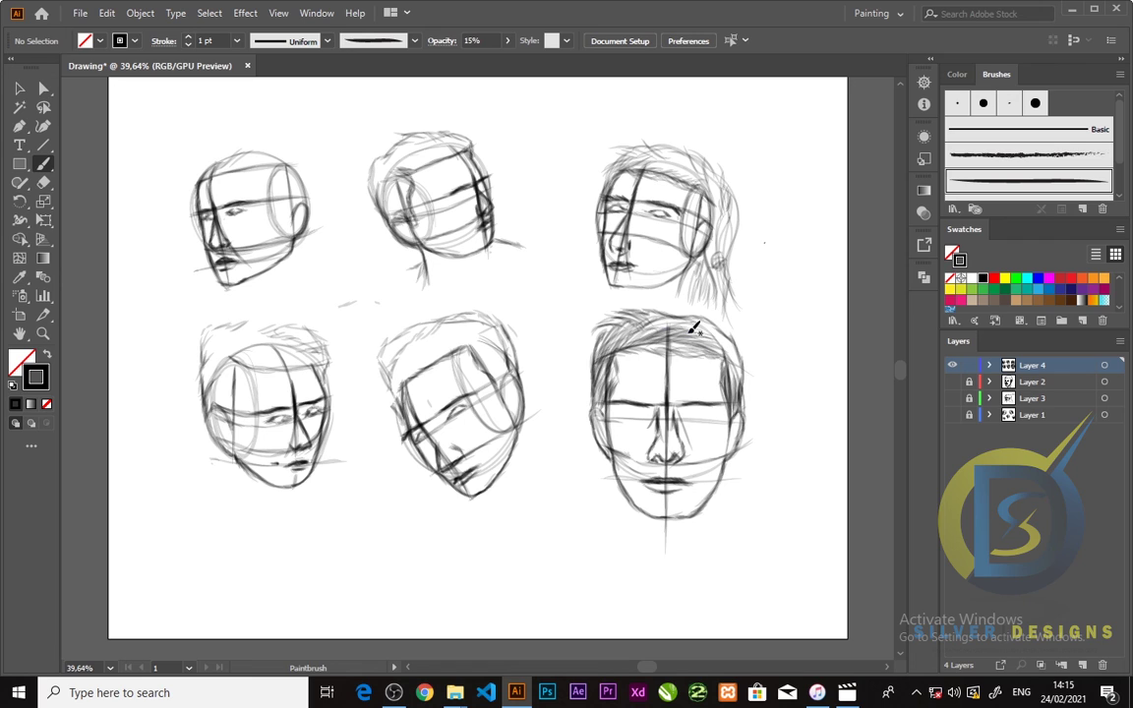
drag(694, 330, 624, 345)
mouse_move(693, 333)
mouse_down()
mouse_move(604, 357)
mouse_move(735, 372)
mouse_up()
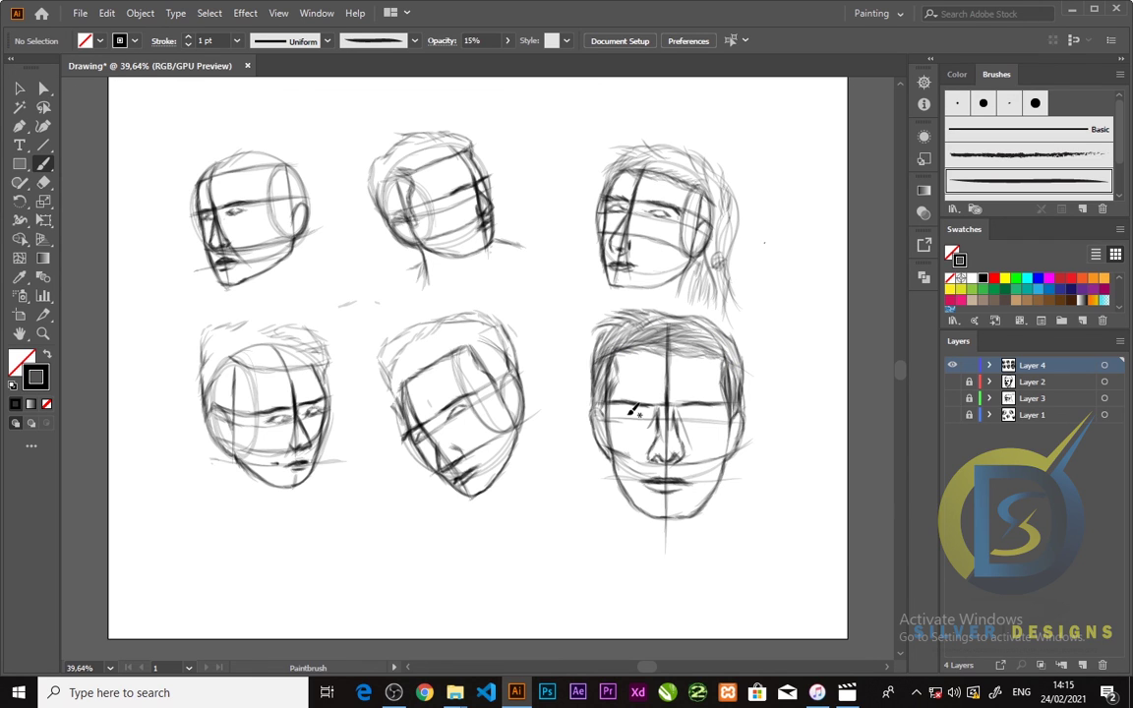